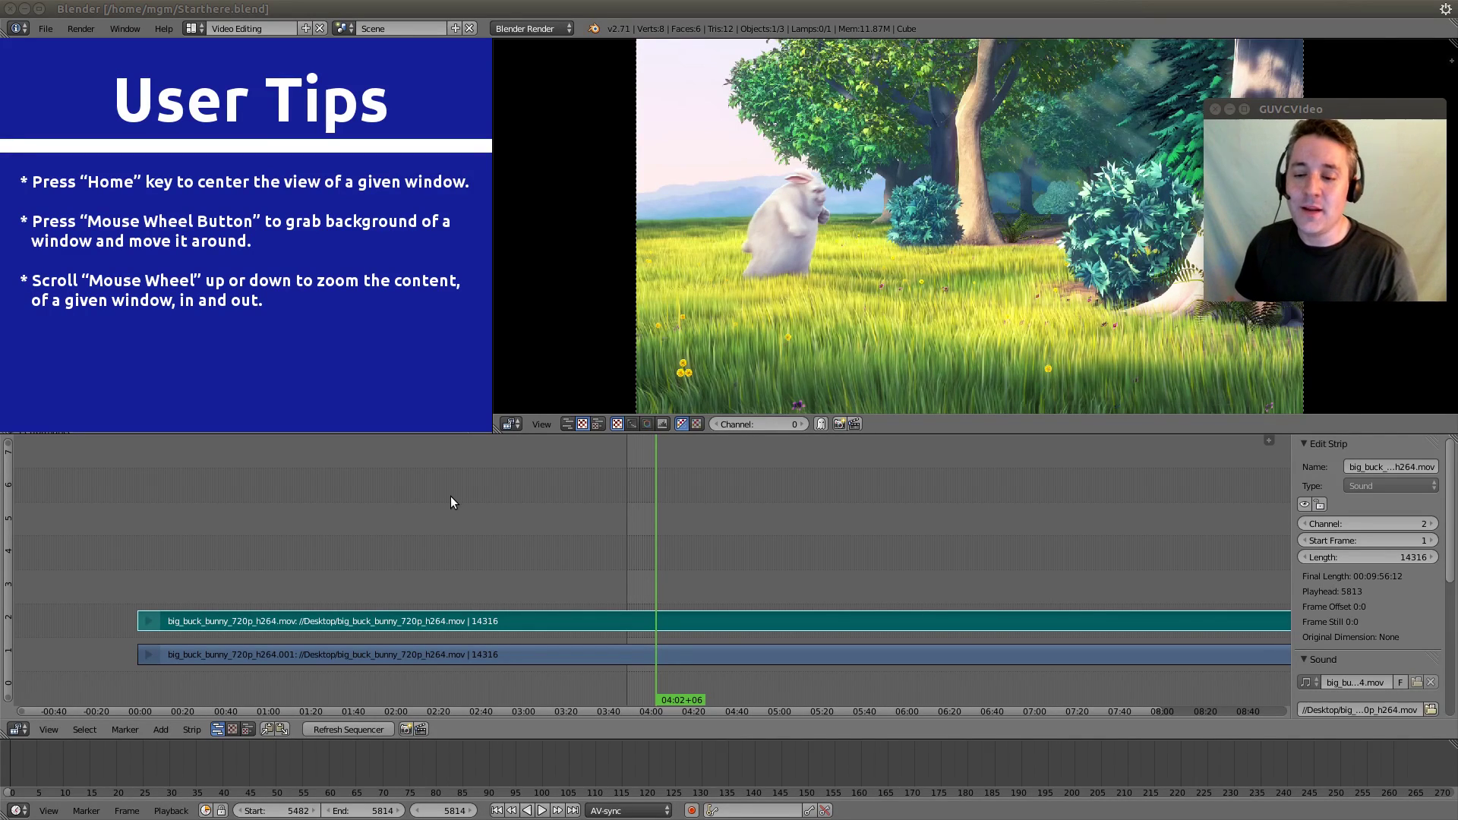
Step: Place the playhead at frame 5773, fit both 14316-frame strips in view, and recenter the preview
{"action": "left_click", "coordinate": [652, 555]}
{"action": "key", "text": "Home"}
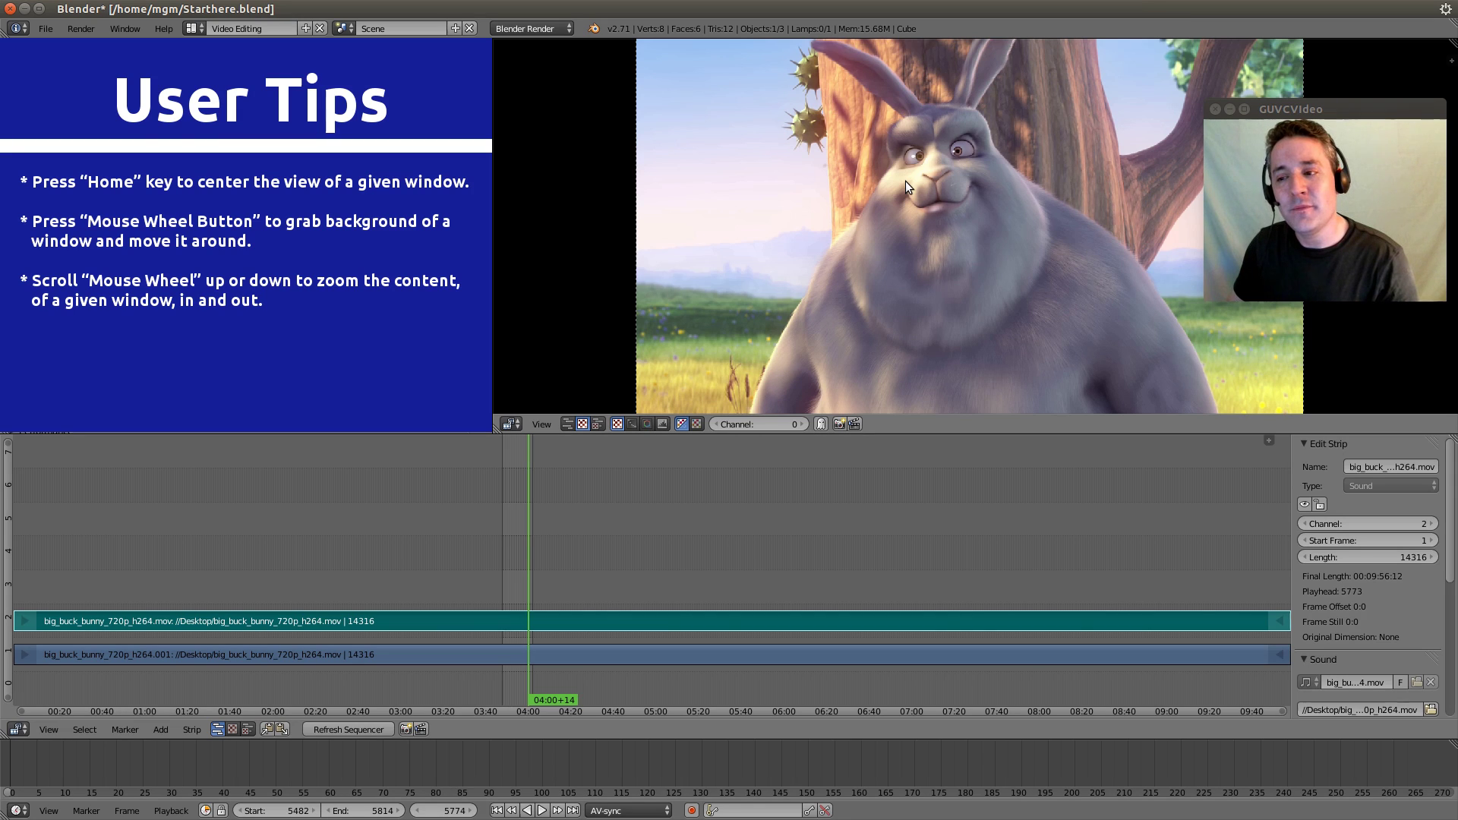
{"action": "middle_click_drag", "start_coordinate": [905, 181], "coordinate": [764, 179]}
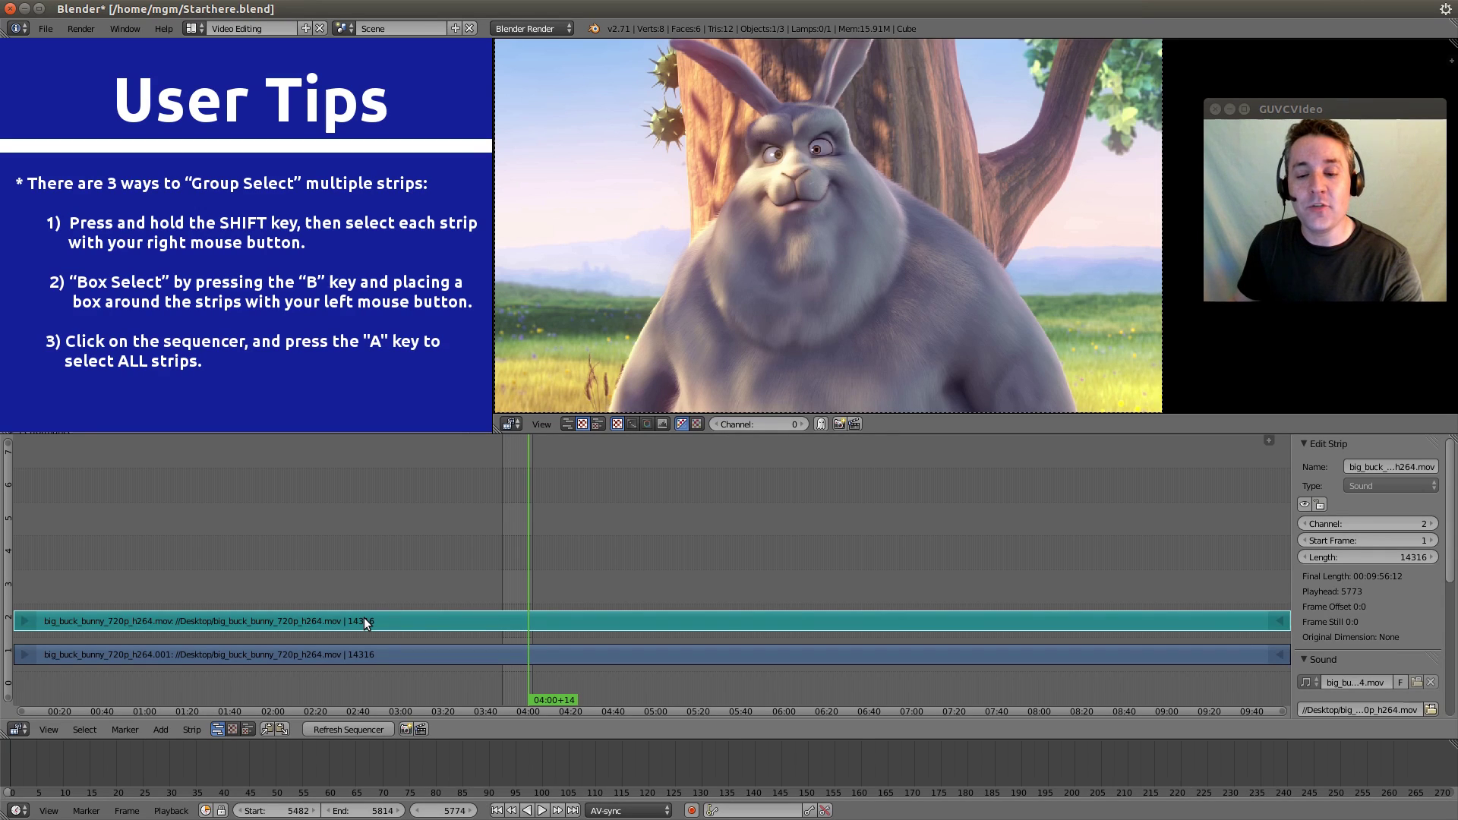
Step: Select the big_buck_bunny_720p_h264.001 movie strip on channel 1
{"action": "right_click", "coordinate": [368, 652]}
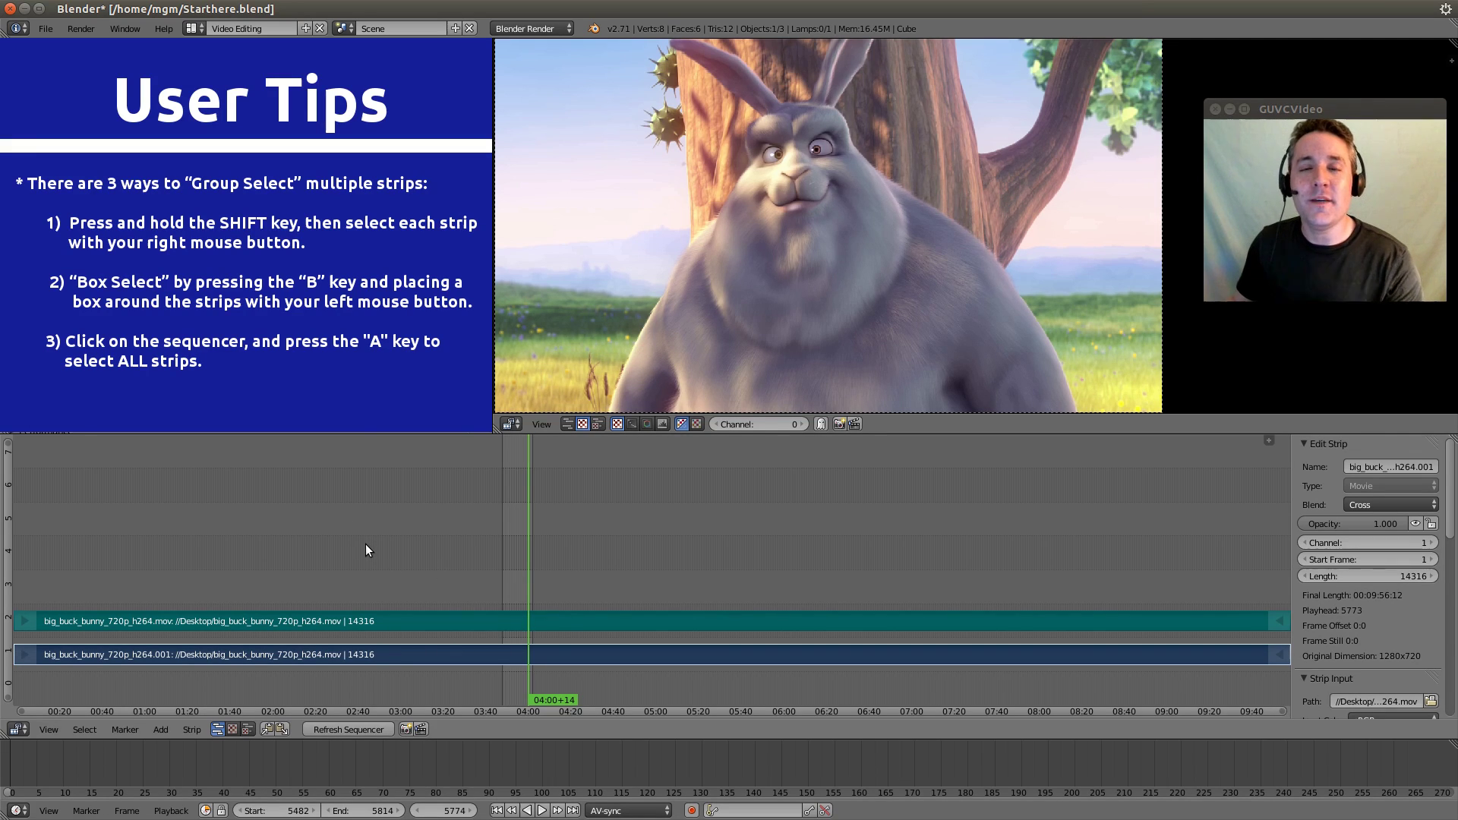
Step: Select both the movie and sound strips, using select-all and a box selection around them
{"action": "key", "text": "a"}
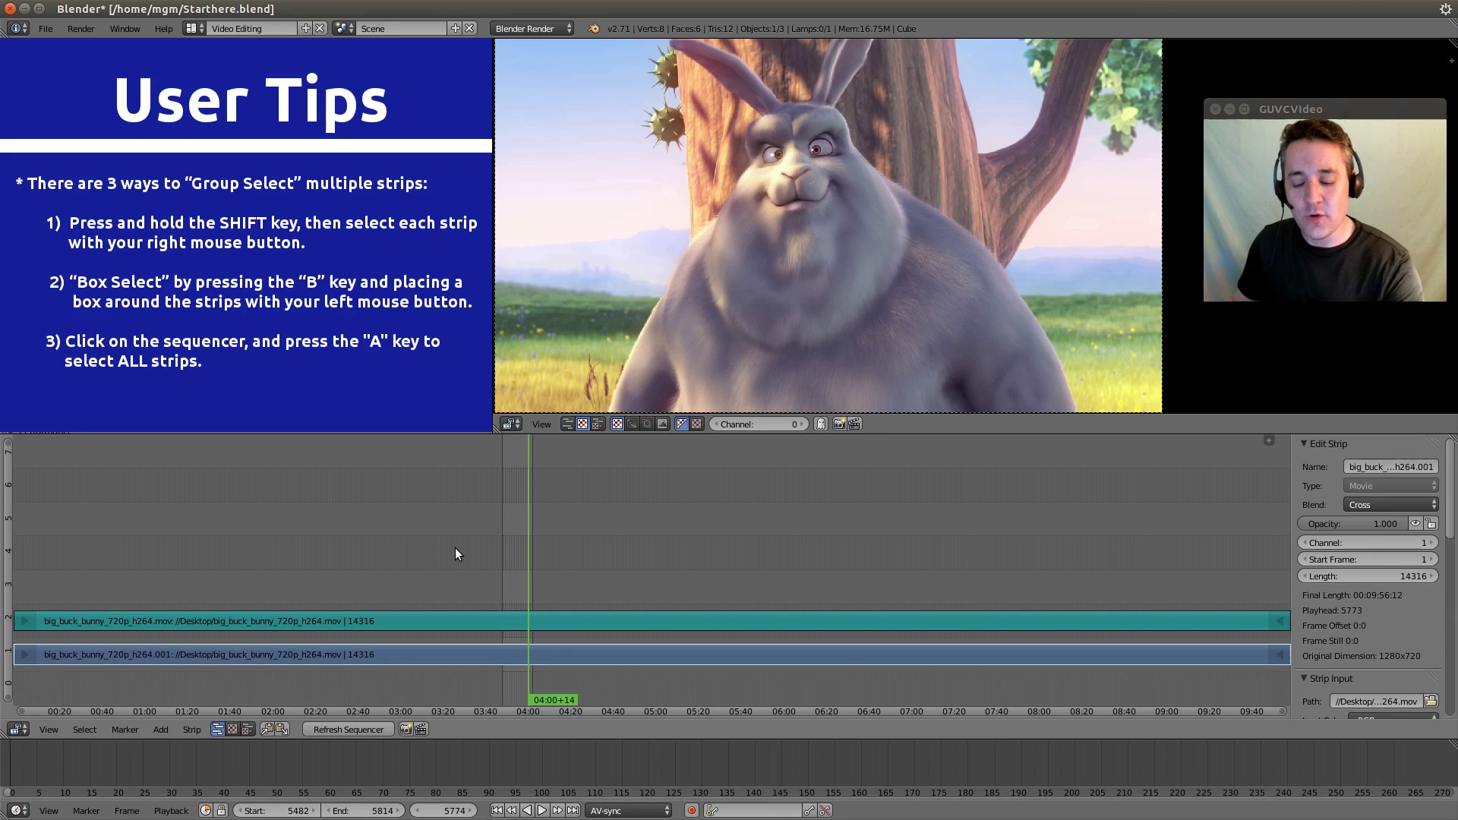
{"action": "key", "text": "b"}
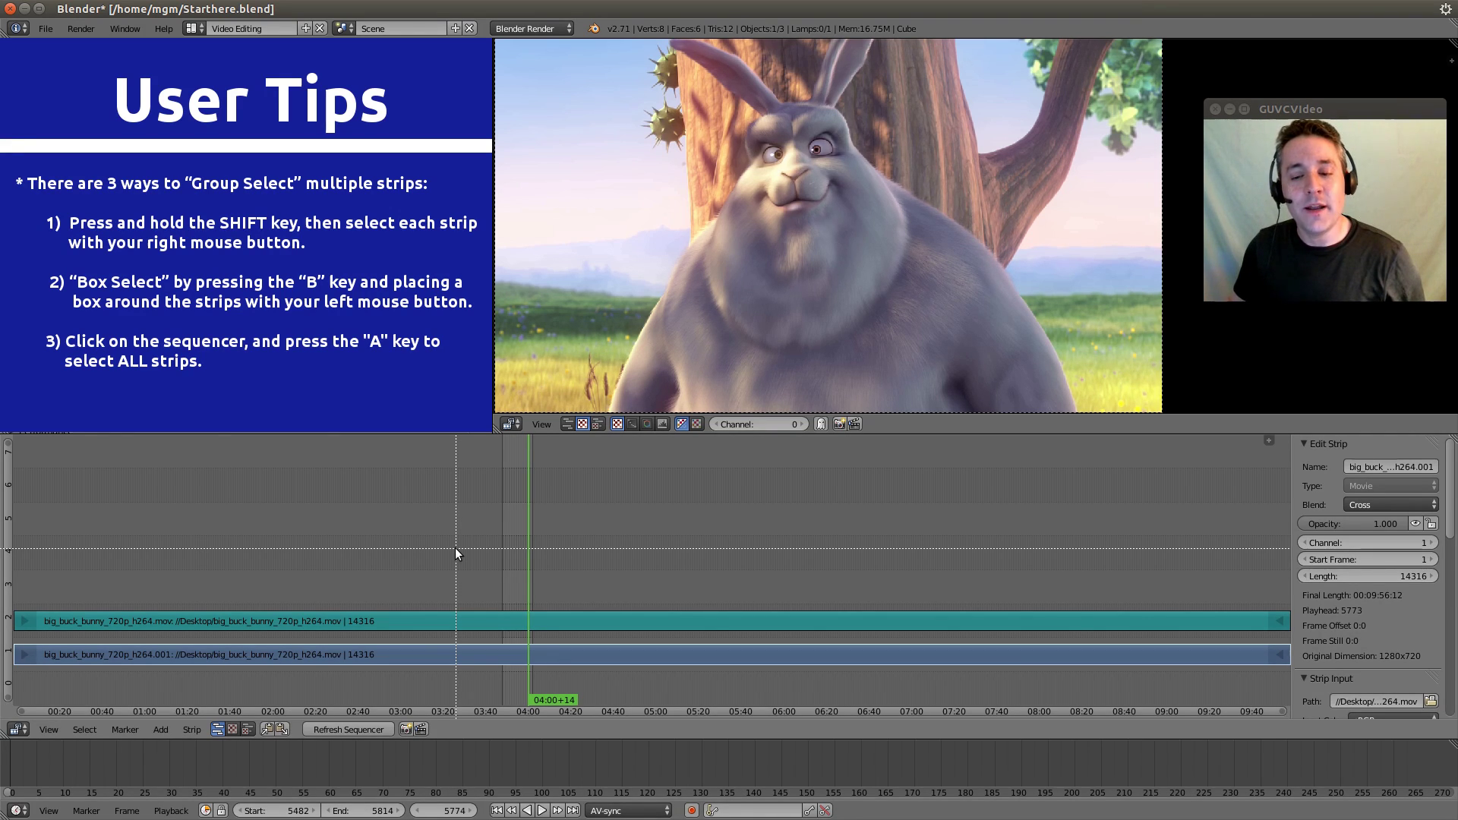
{"action": "left_click_drag", "start_coordinate": [456, 548], "coordinate": [728, 682]}
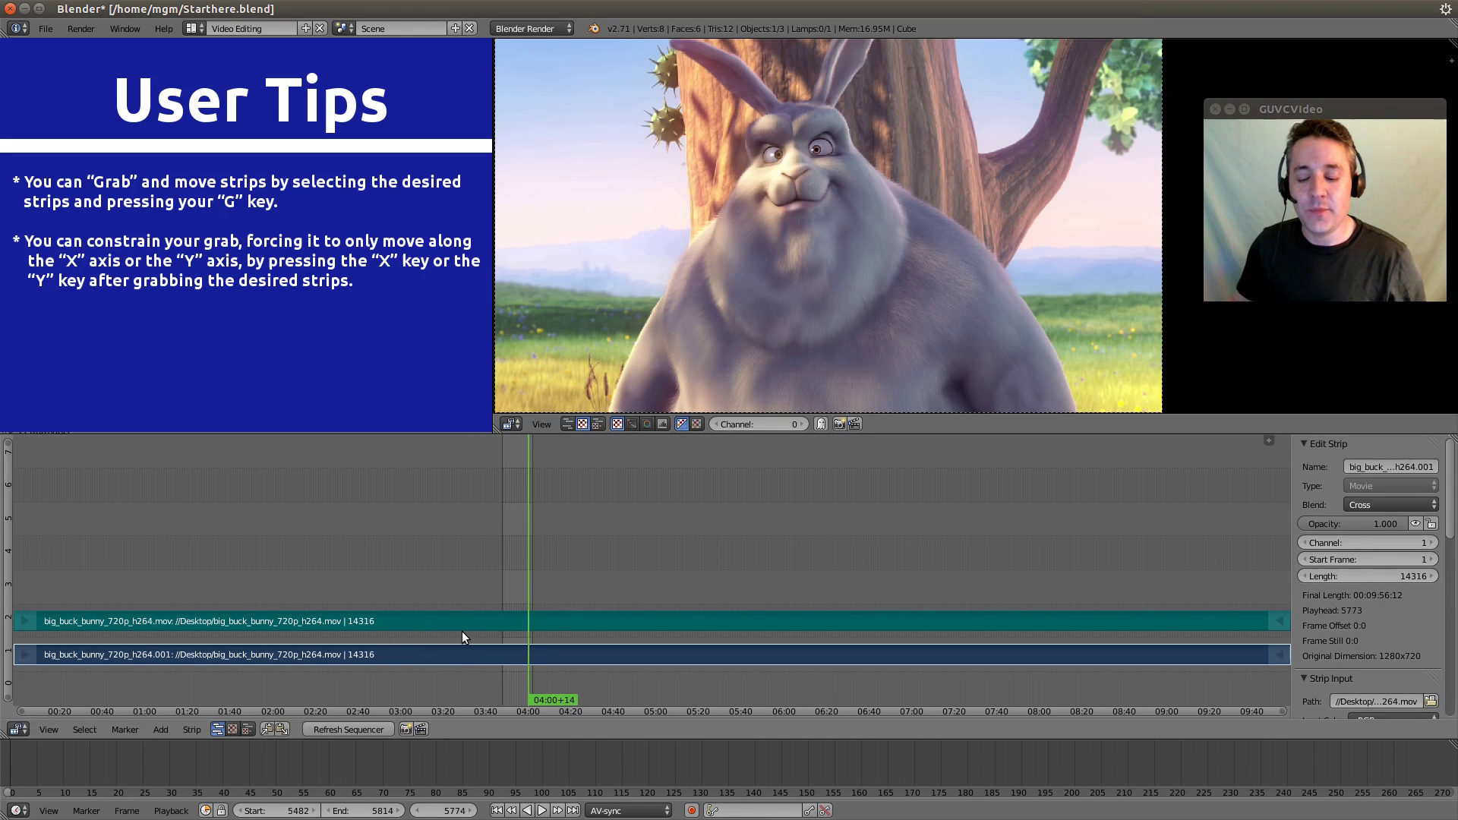
{"action": "key", "text": "g"}
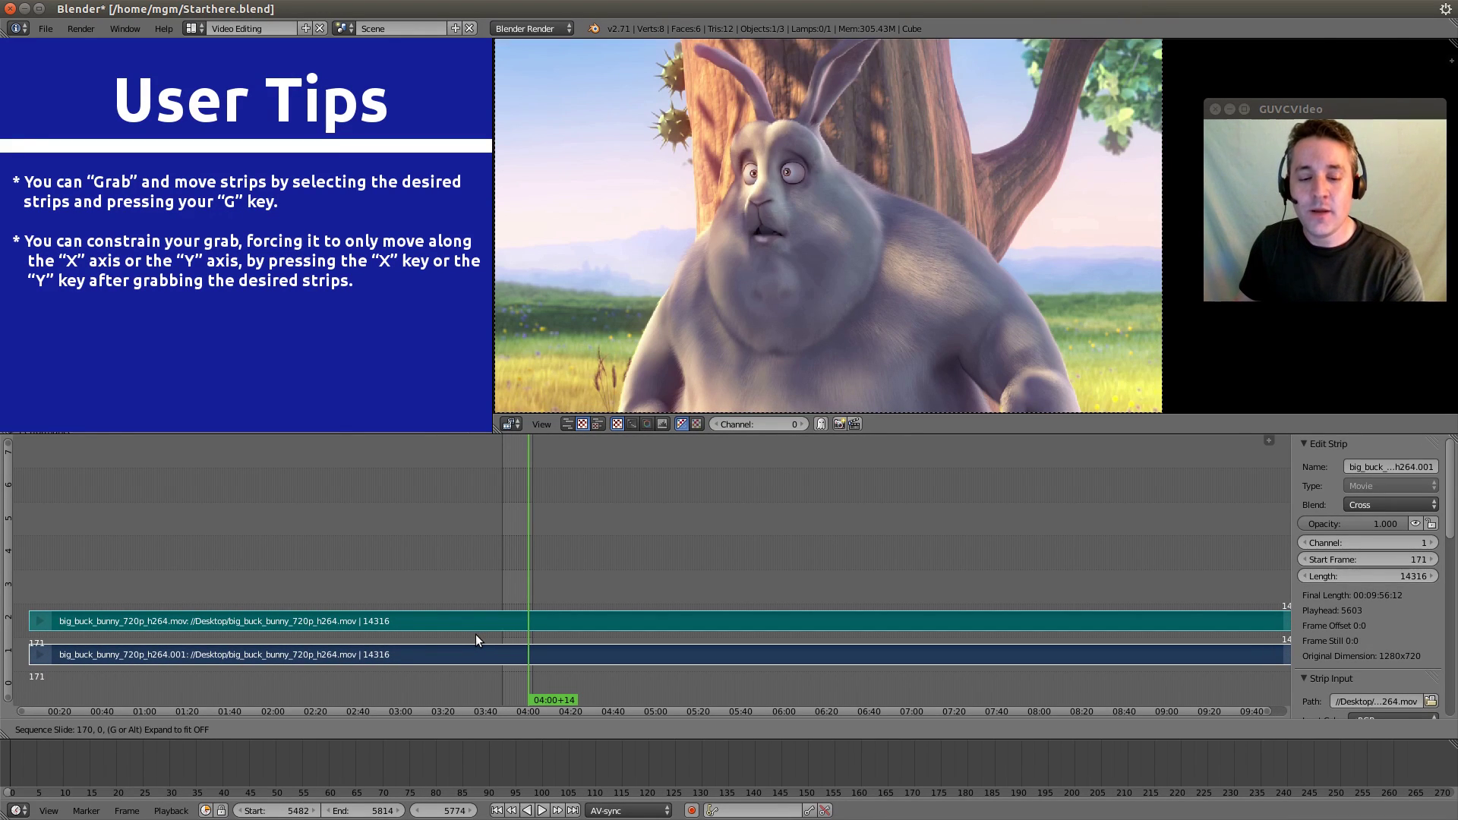
{"action": "key", "text": "x"}
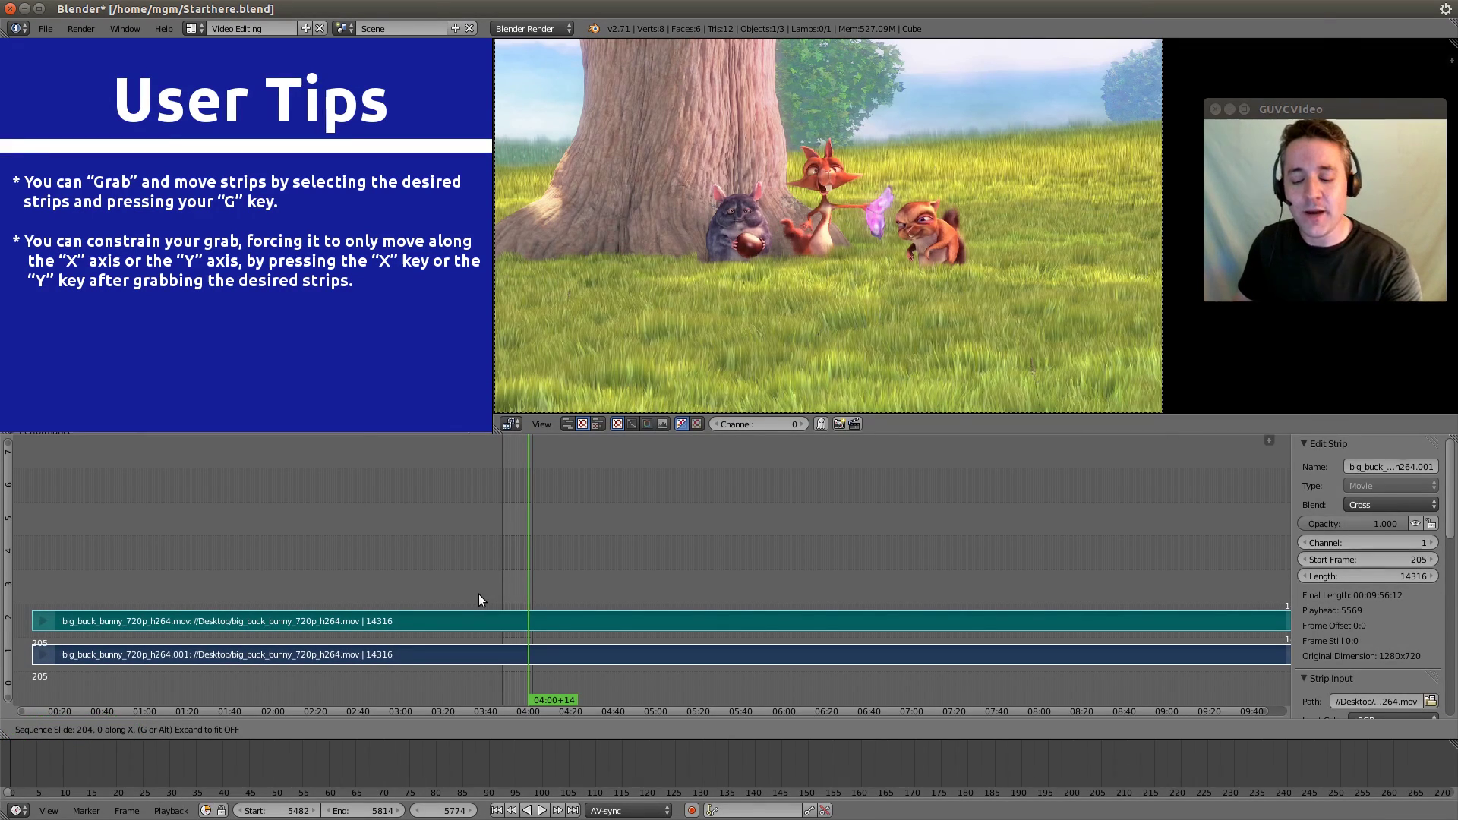
{"action": "key", "text": "y"}
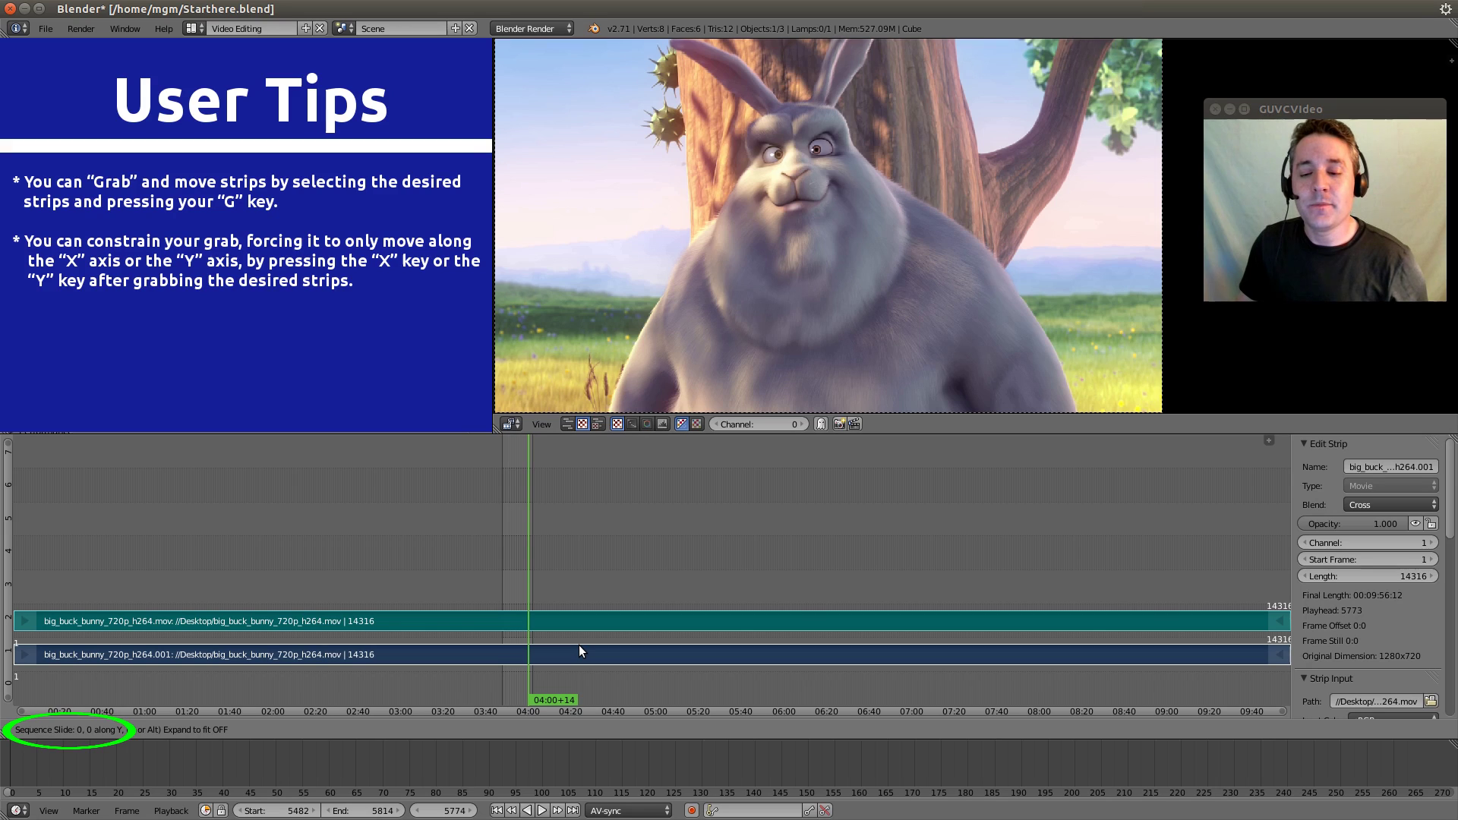
{"action": "left_click", "coordinate": [579, 646]}
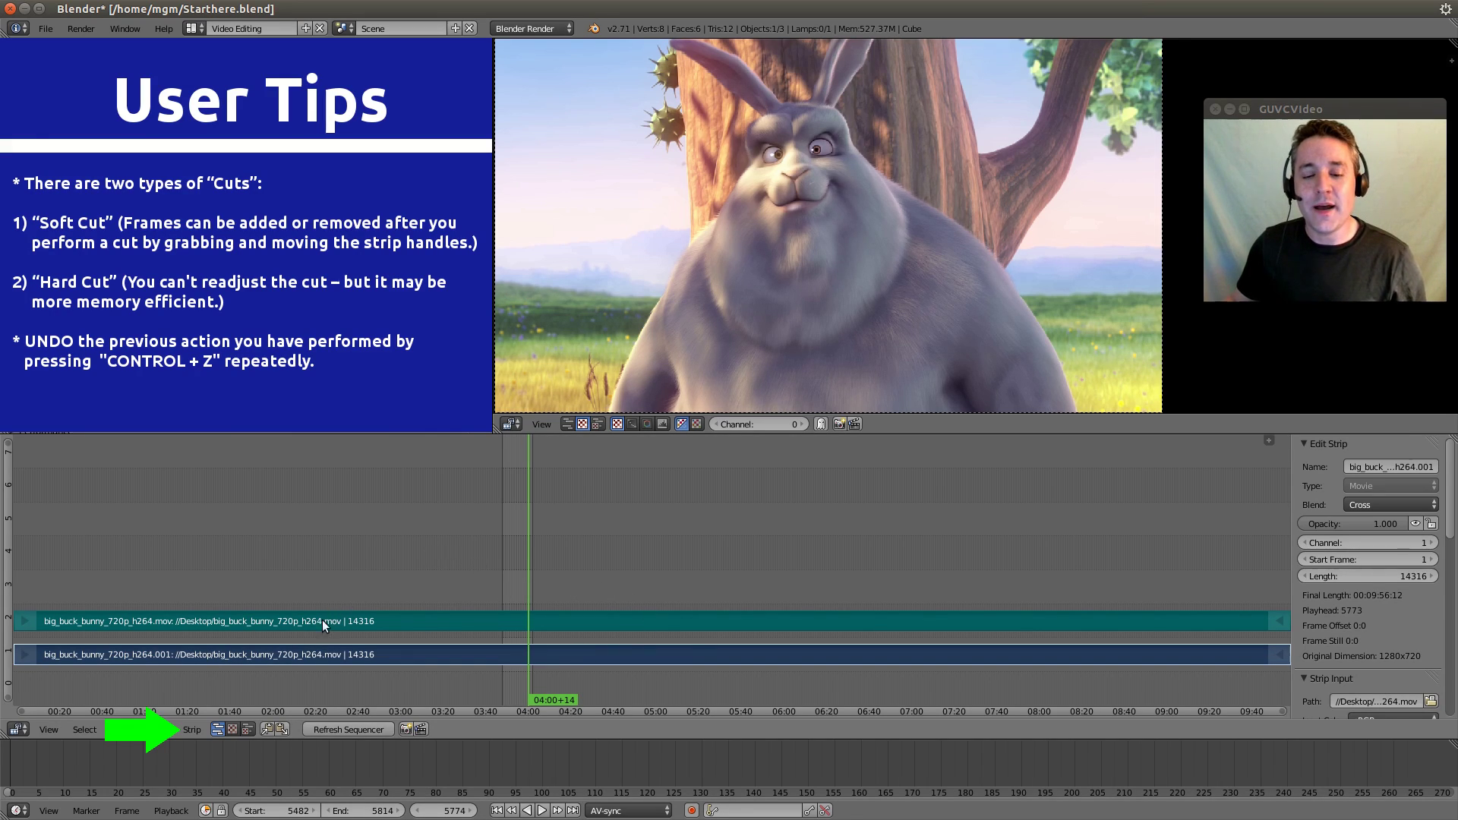
{"action": "left_click", "coordinate": [200, 732]}
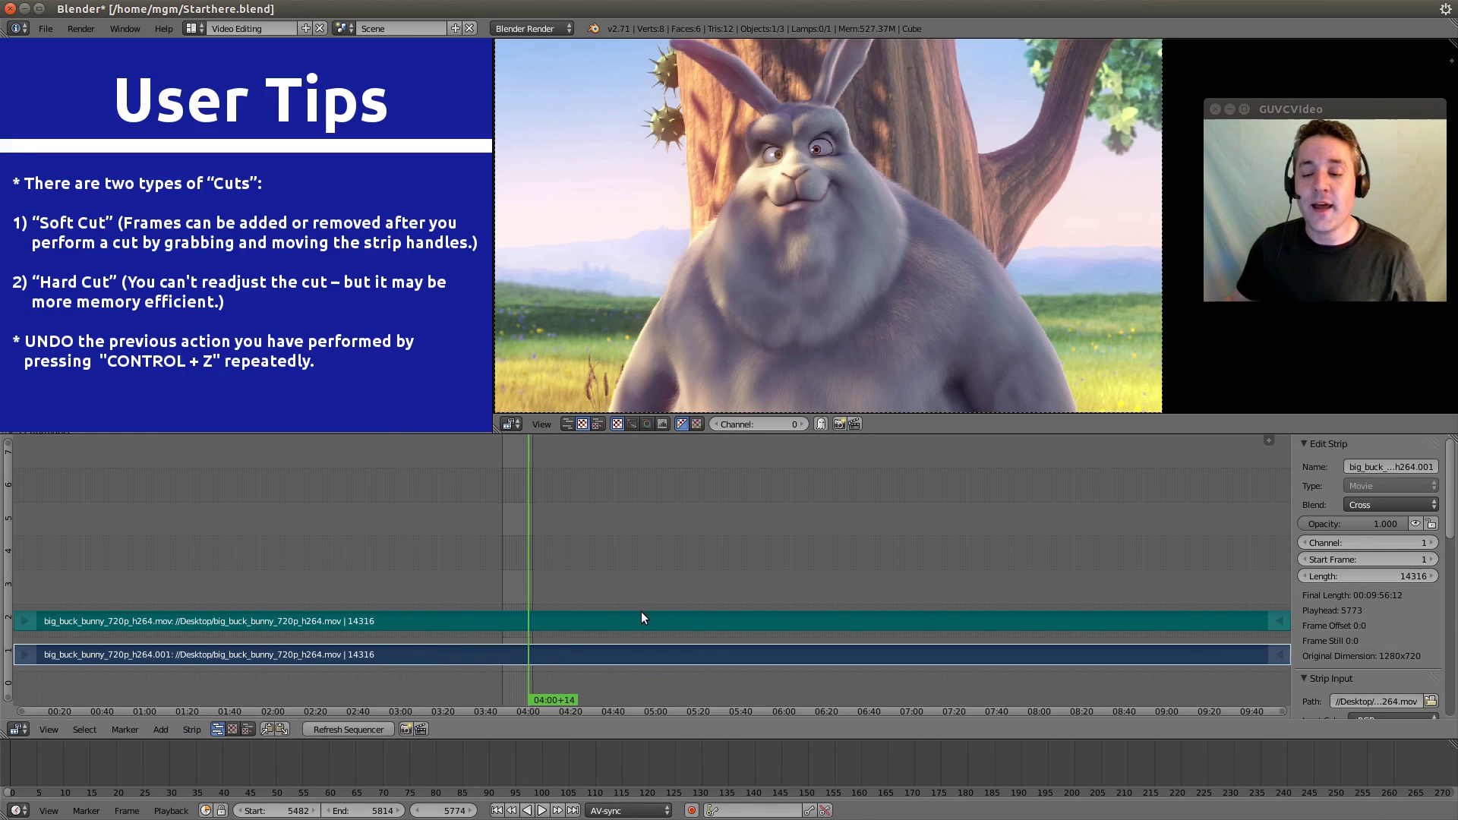
Step: Soft-cut both Big Buck Bunny strips at frame 6200 with Strip > Cut (soft) at frame
{"action": "left_click", "coordinate": [566, 615]}
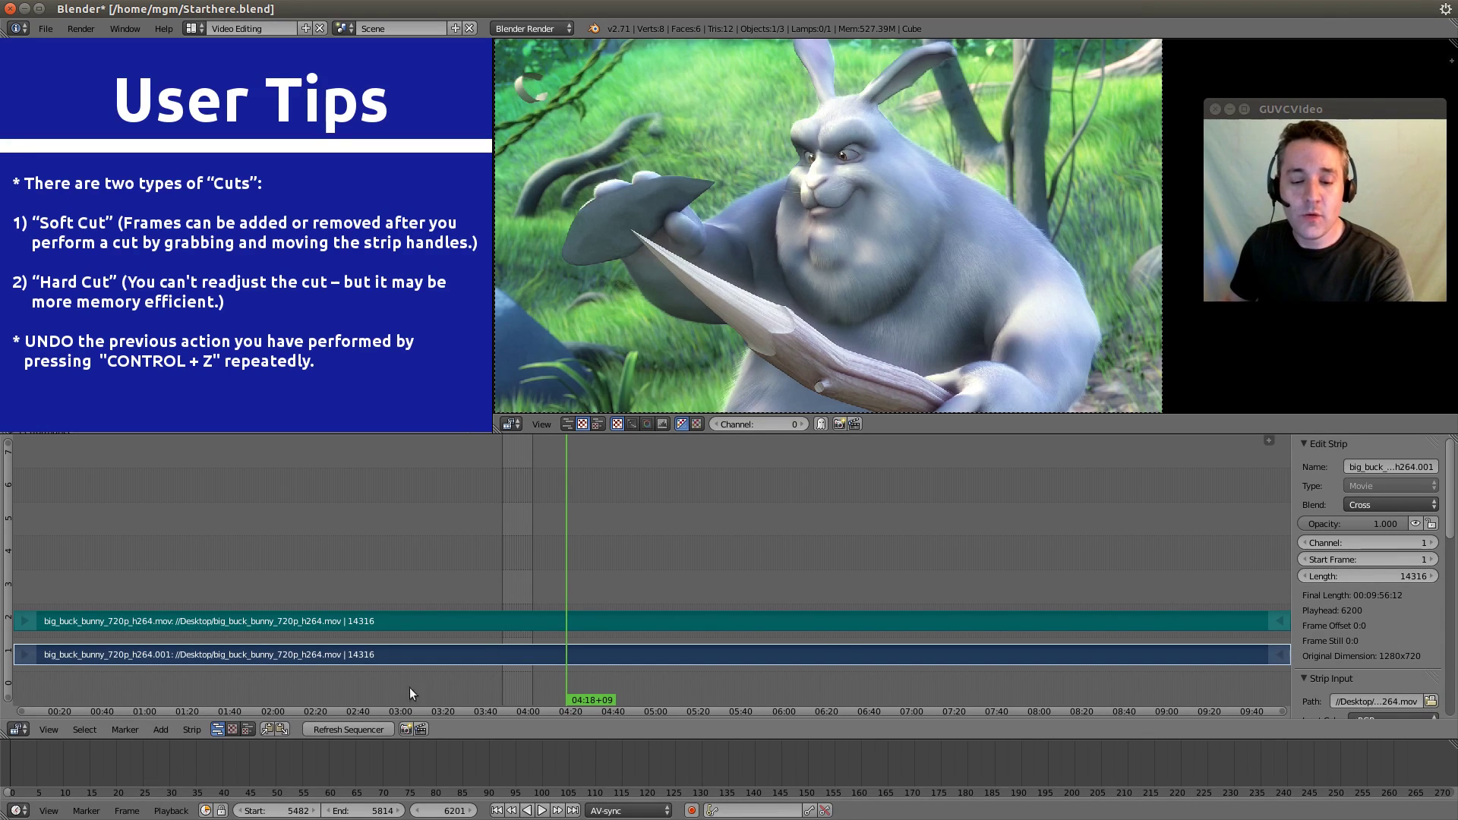
{"action": "left_click", "coordinate": [192, 729]}
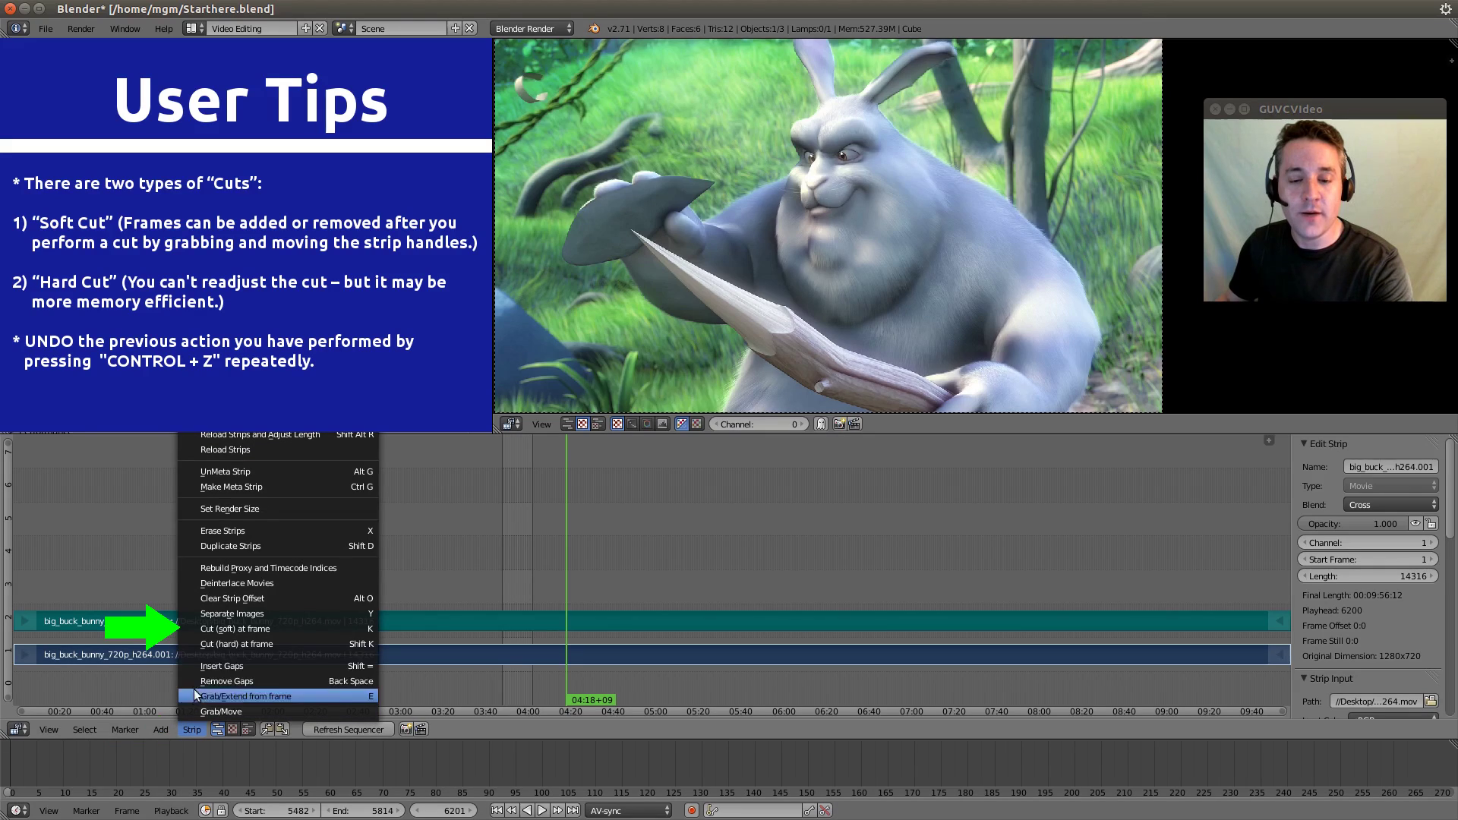
{"action": "left_click", "coordinate": [196, 627]}
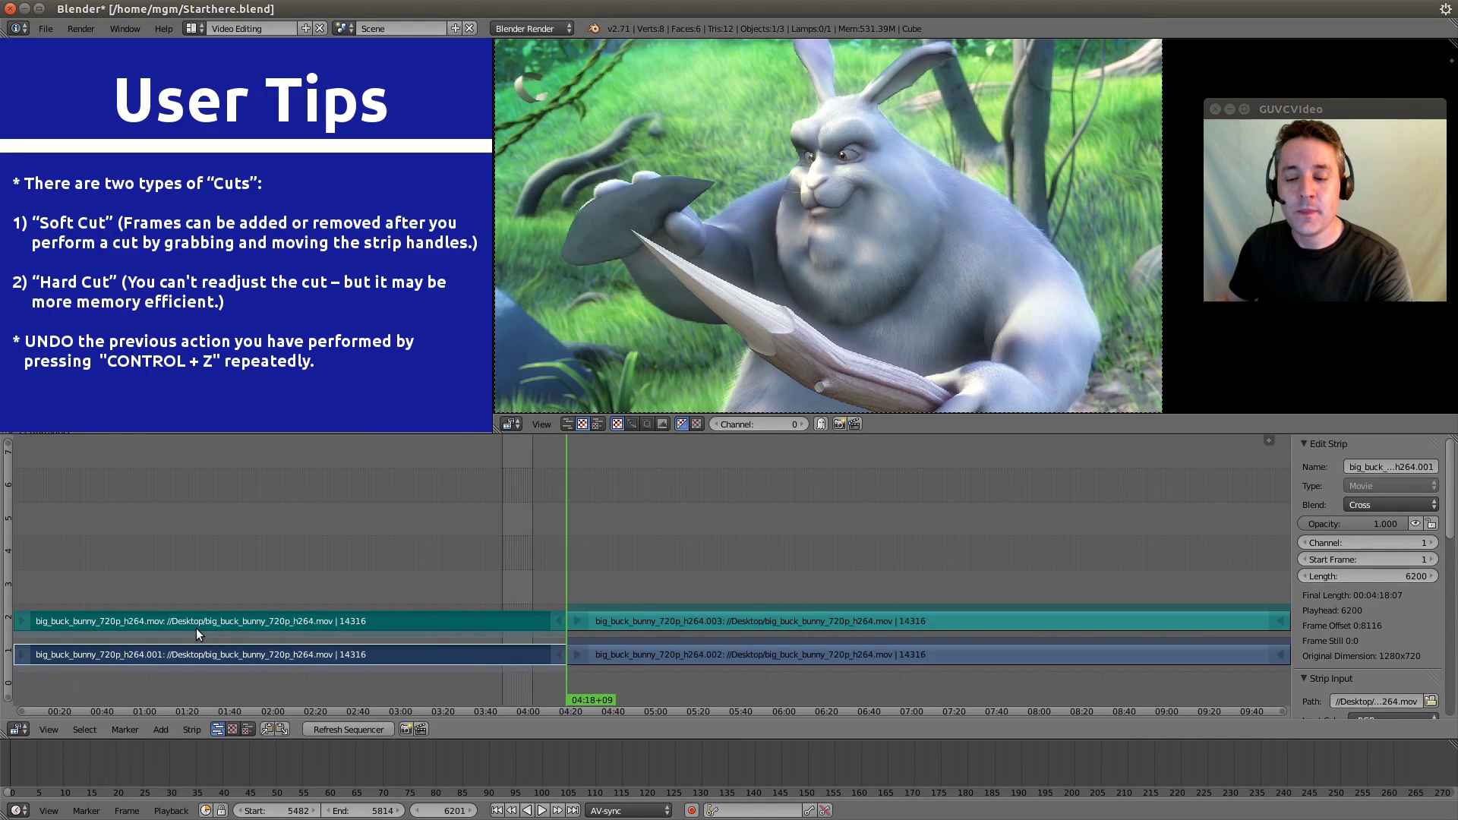
Step: Move the .002 and .003 pieces up to channels 3 and 4, keeping their timing
{"action": "right_click", "coordinate": [653, 626]}
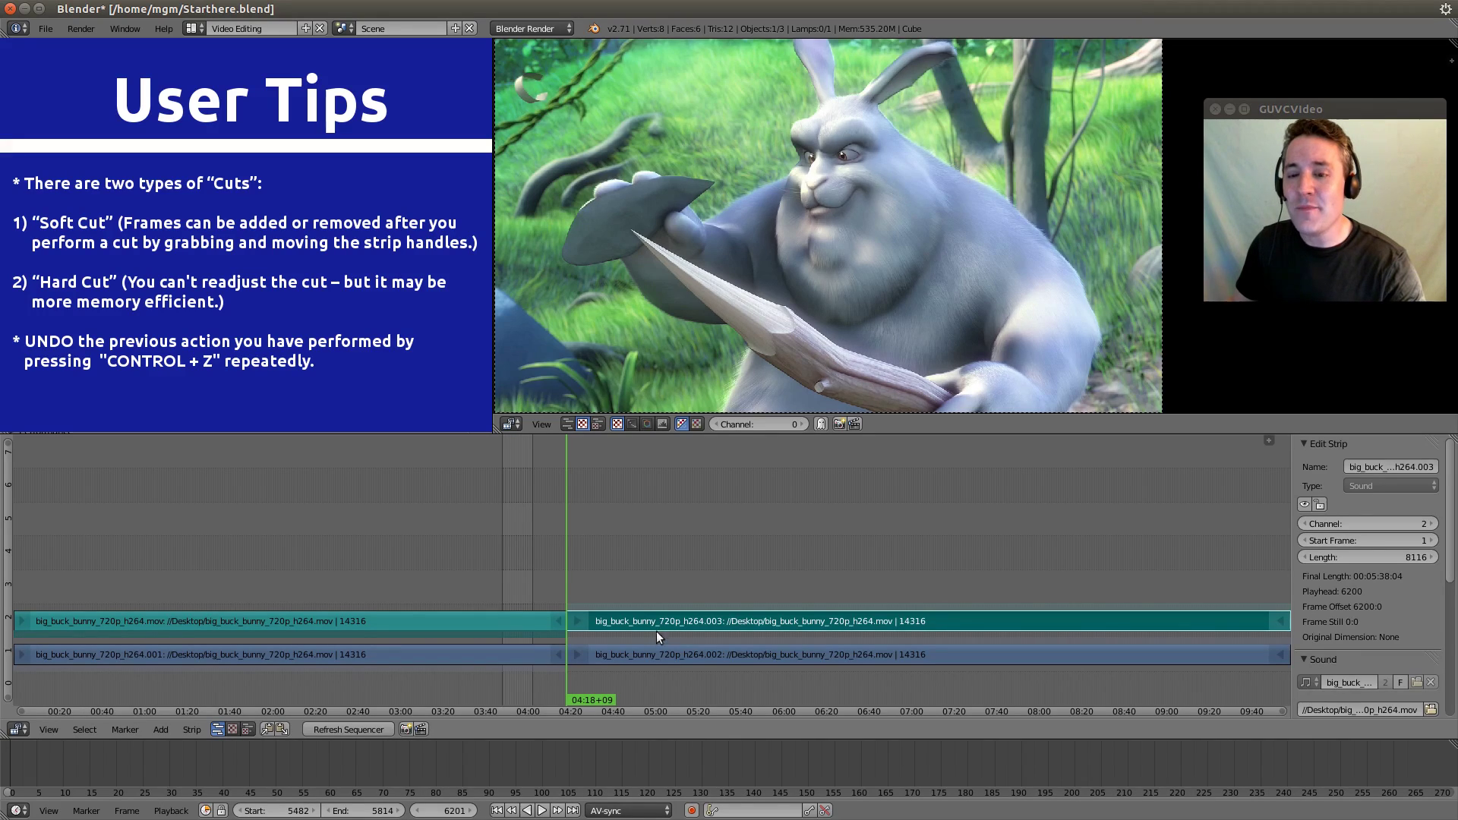
{"action": "right_click", "coordinate": [676, 655]}
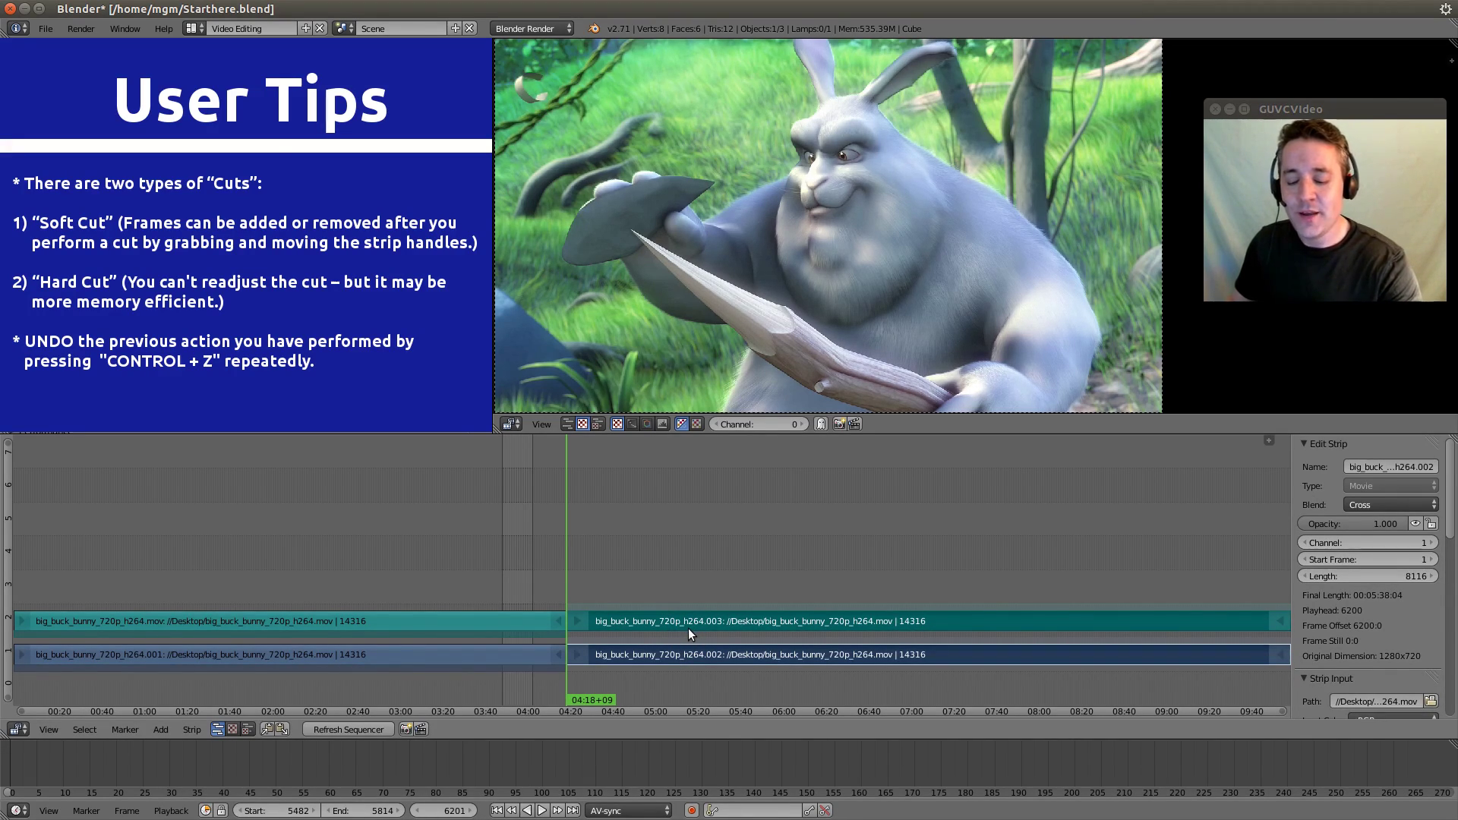
{"action": "right_click", "coordinate": [687, 627], "text": "shift"}
{"action": "key", "text": "s"}
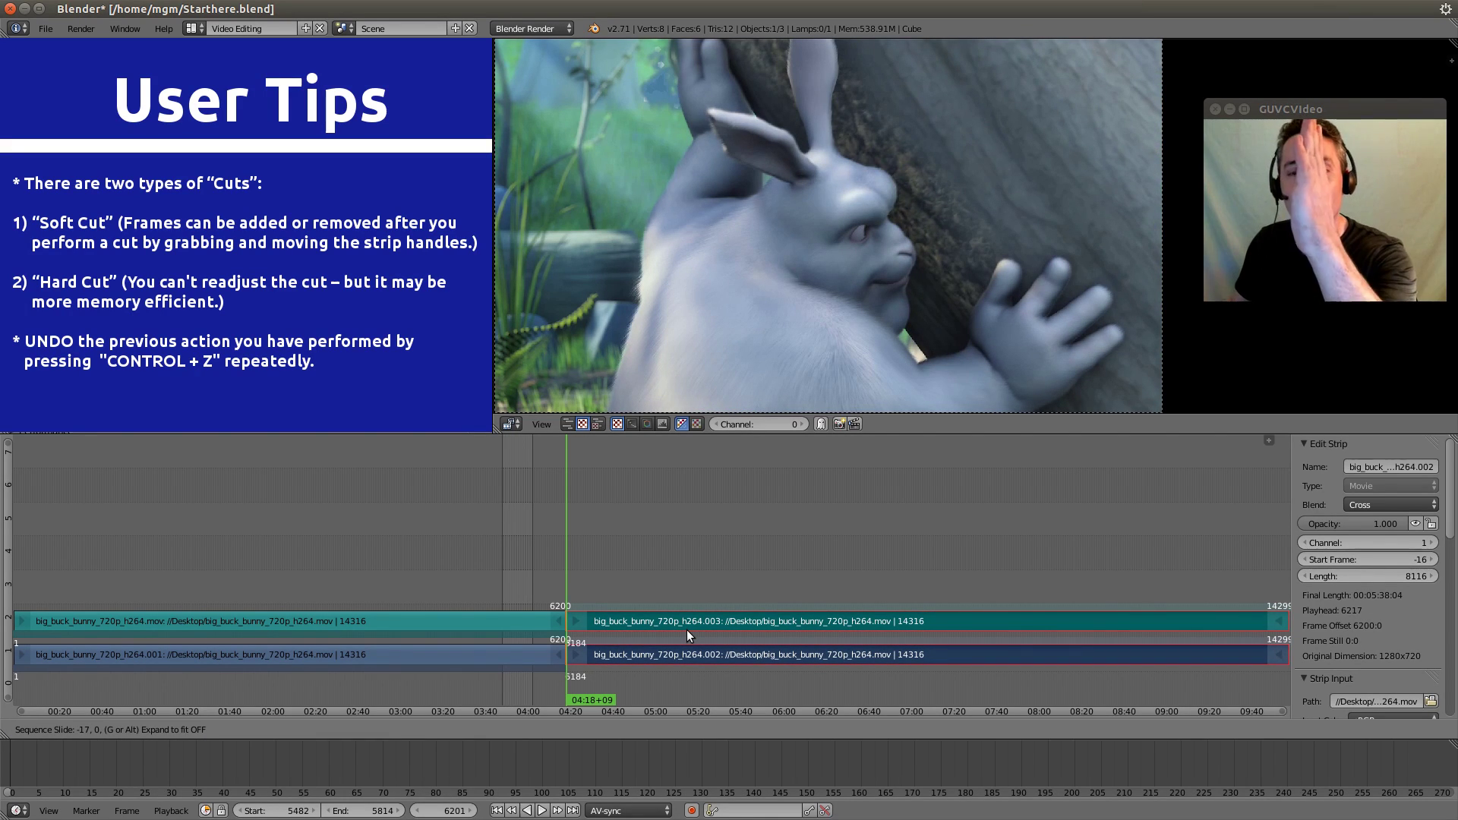
{"action": "key", "text": "y"}
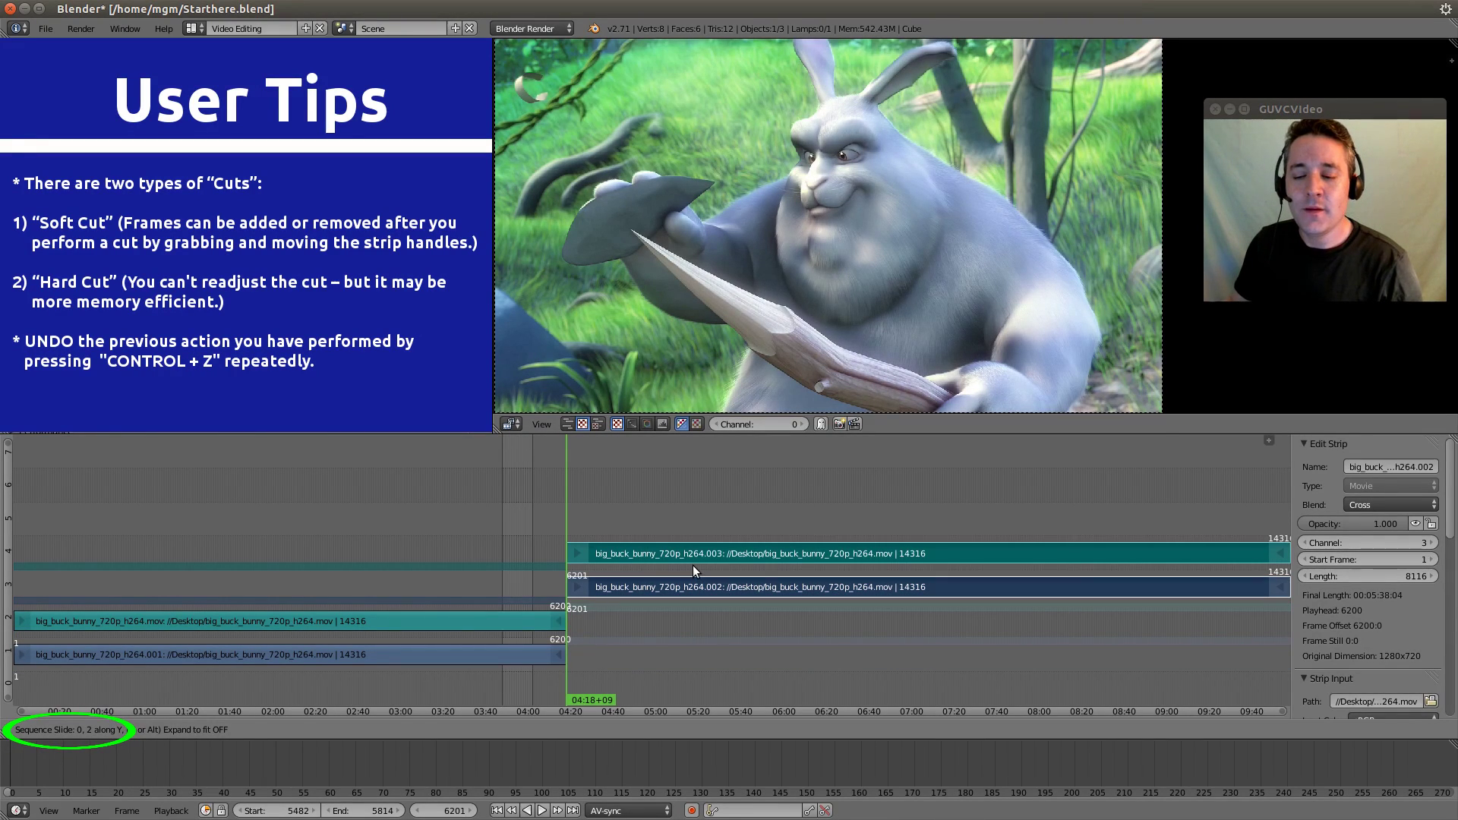
{"action": "left_click", "coordinate": [693, 565]}
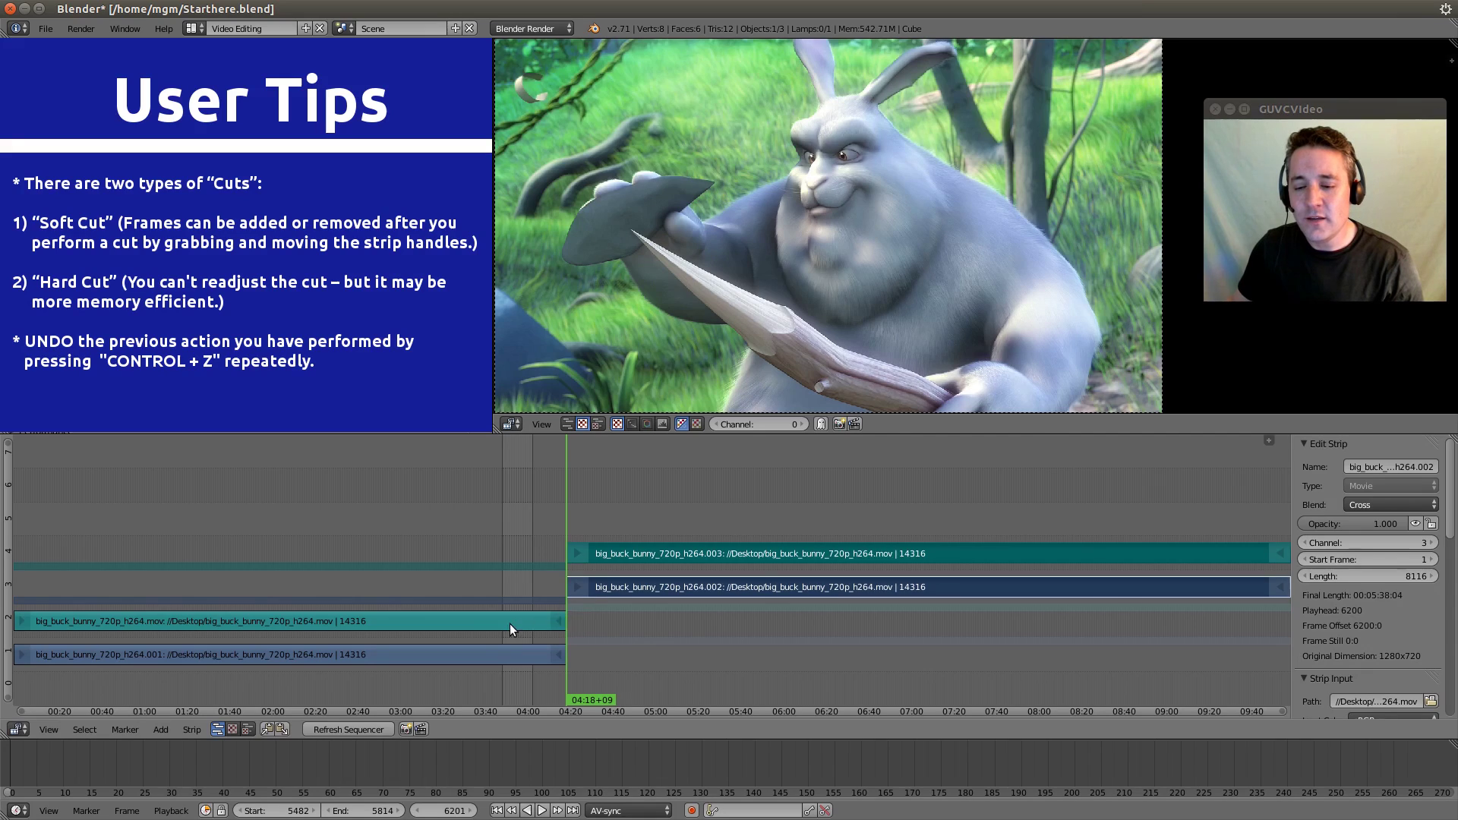
{"action": "right_click", "coordinate": [502, 651]}
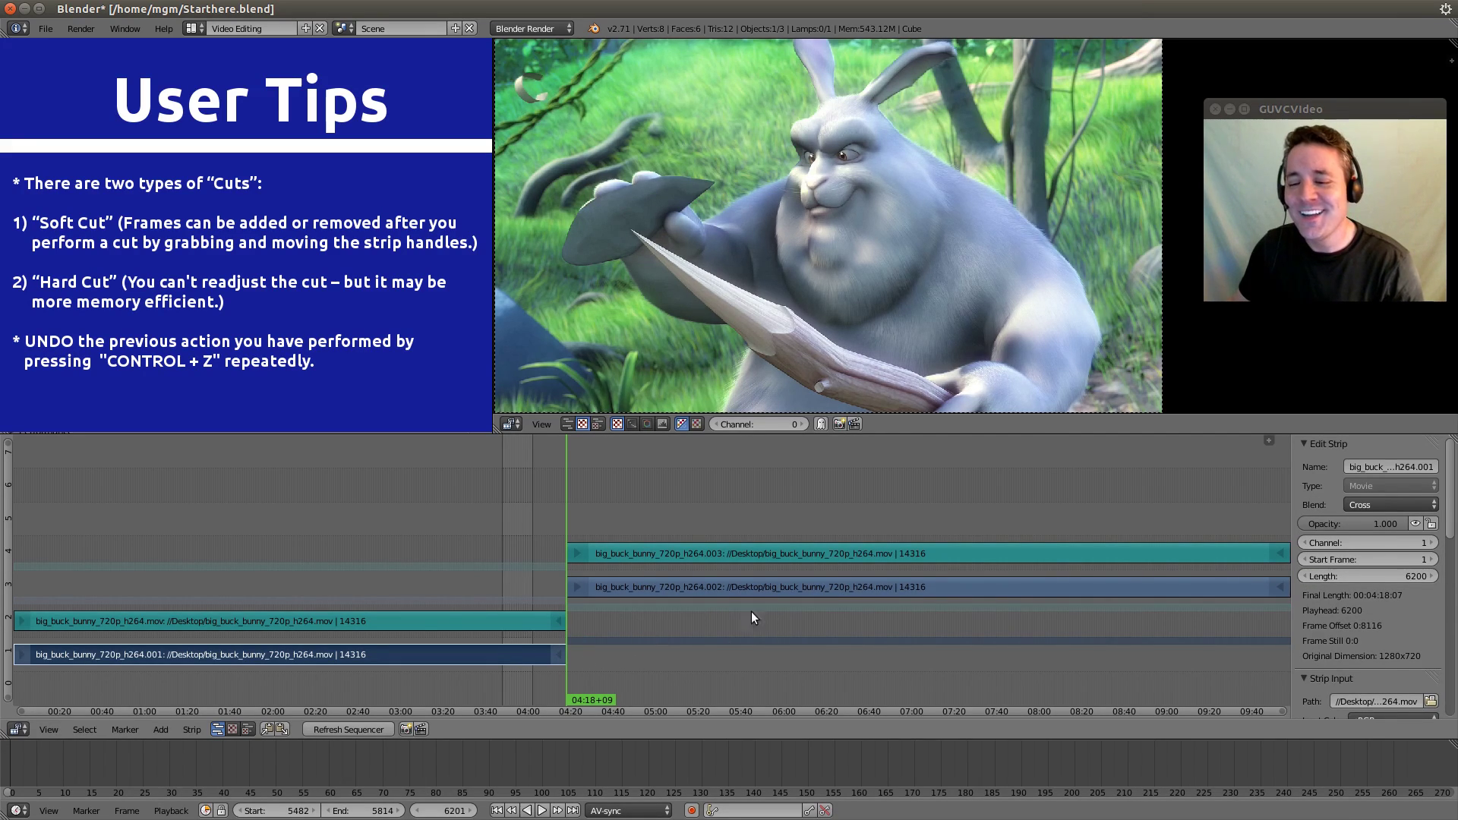
{"action": "right_click", "coordinate": [331, 628]}
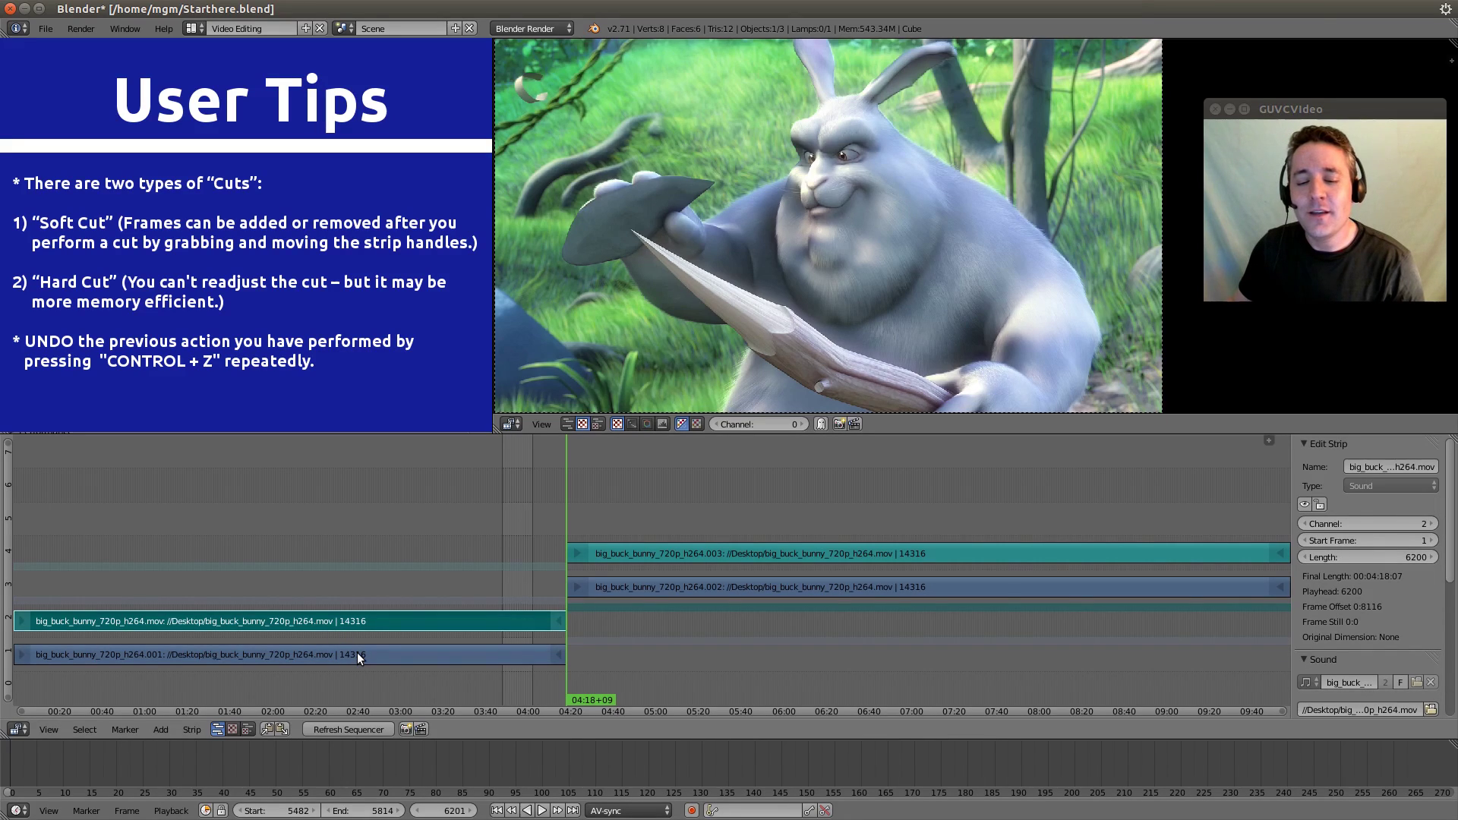
{"action": "right_click", "coordinate": [357, 653]}
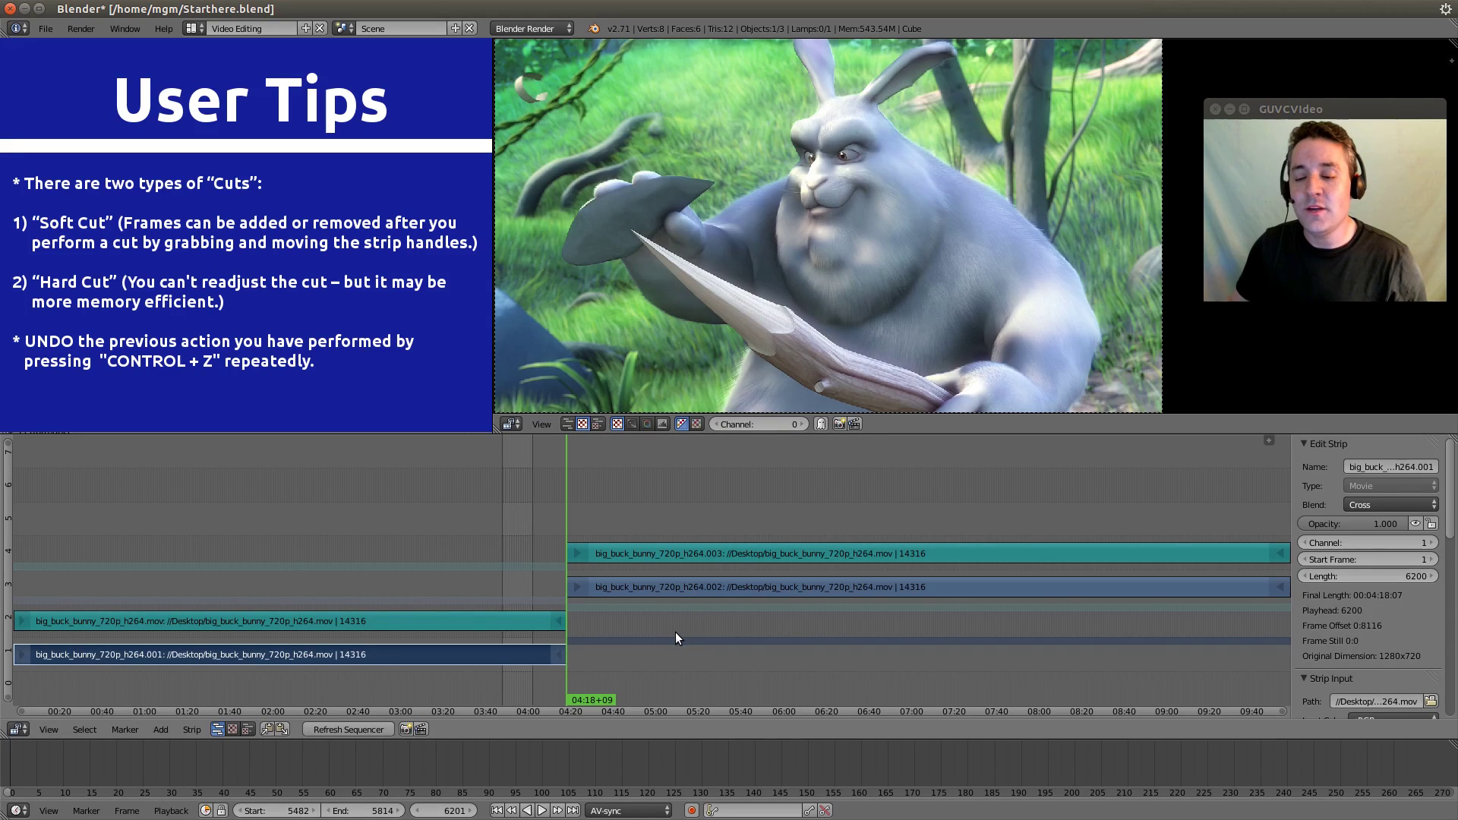
{"action": "right_click", "coordinate": [572, 589]}
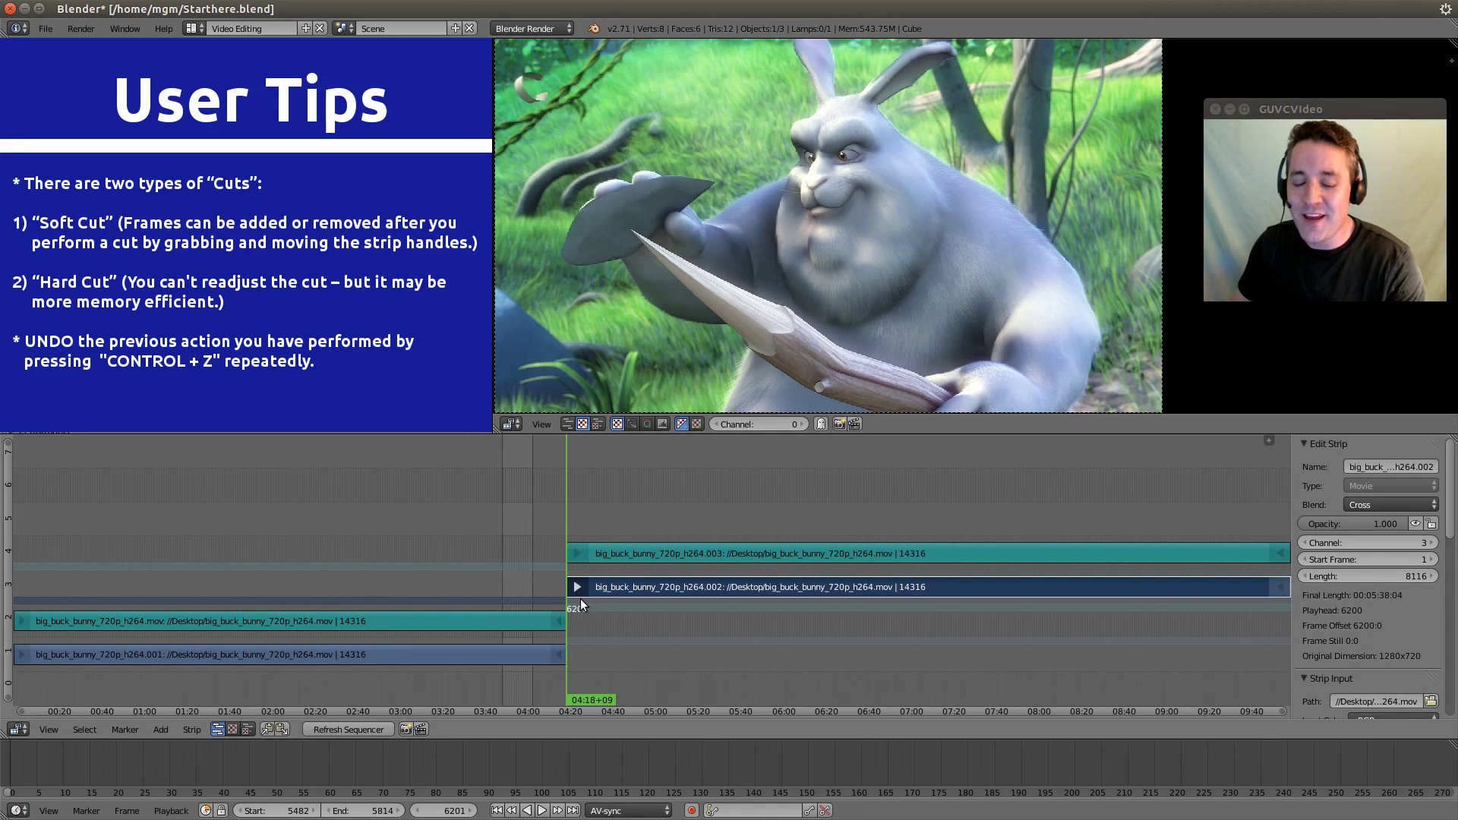
{"action": "right_click", "coordinate": [577, 553], "text": "shift"}
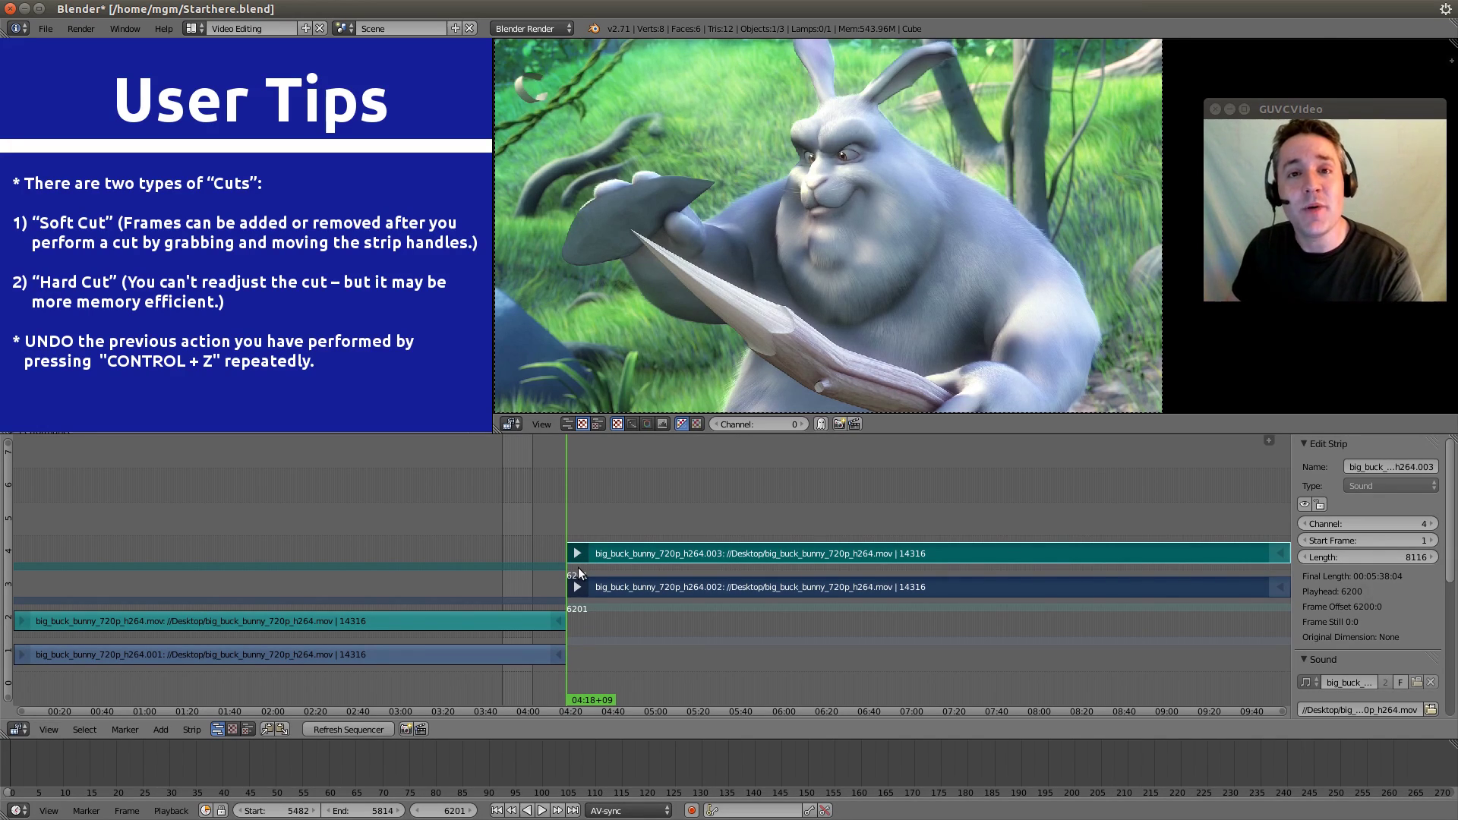
{"action": "key", "text": "s"}
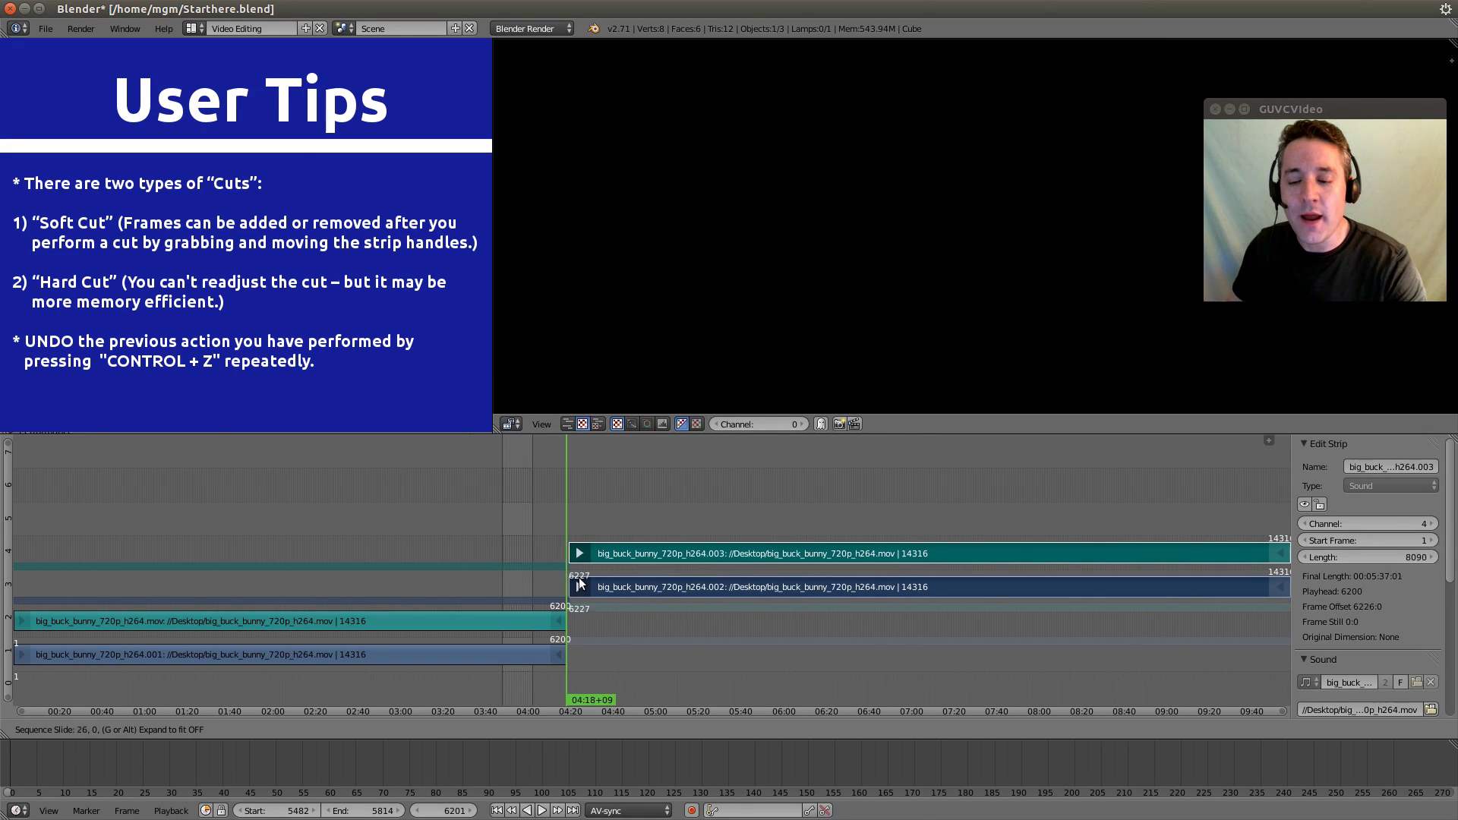
{"action": "right_click", "coordinate": [584, 577]}
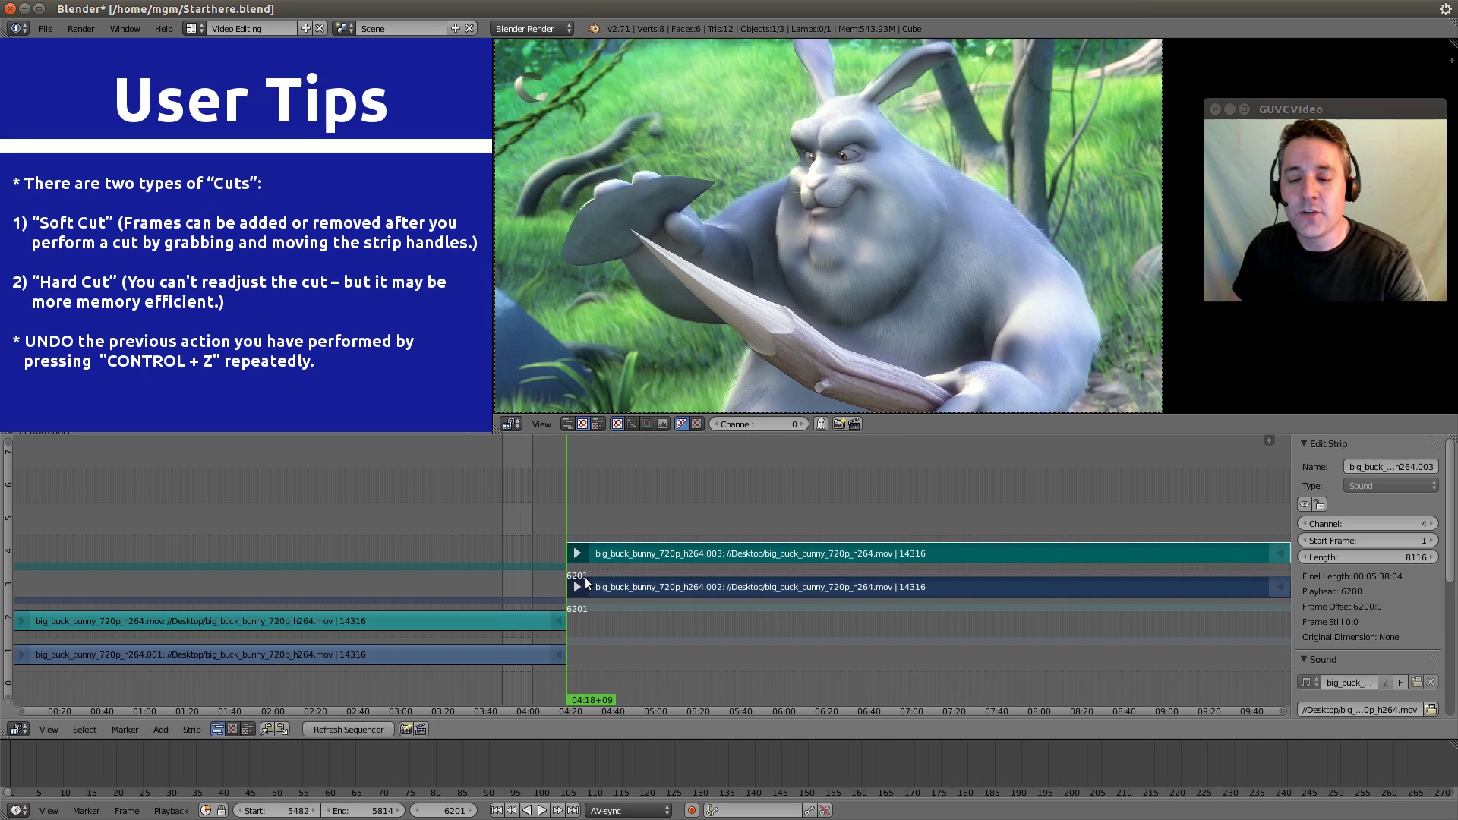
Step: Undo the channel move and soft cut, restoring two whole 14316-frame strips on channels 1 and 2
{"action": "right_click", "coordinate": [527, 626]}
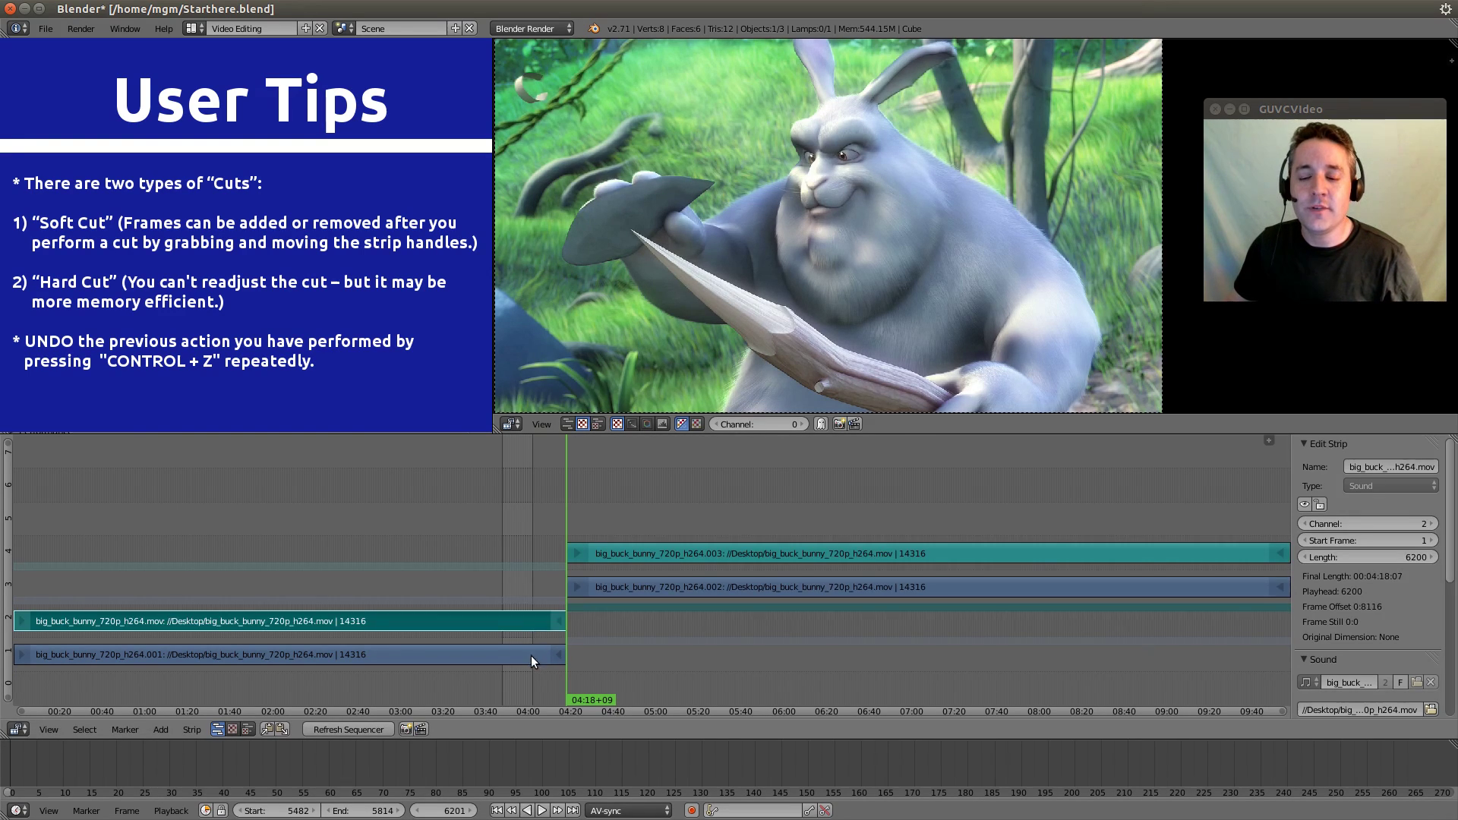
{"action": "right_click", "coordinate": [530, 655]}
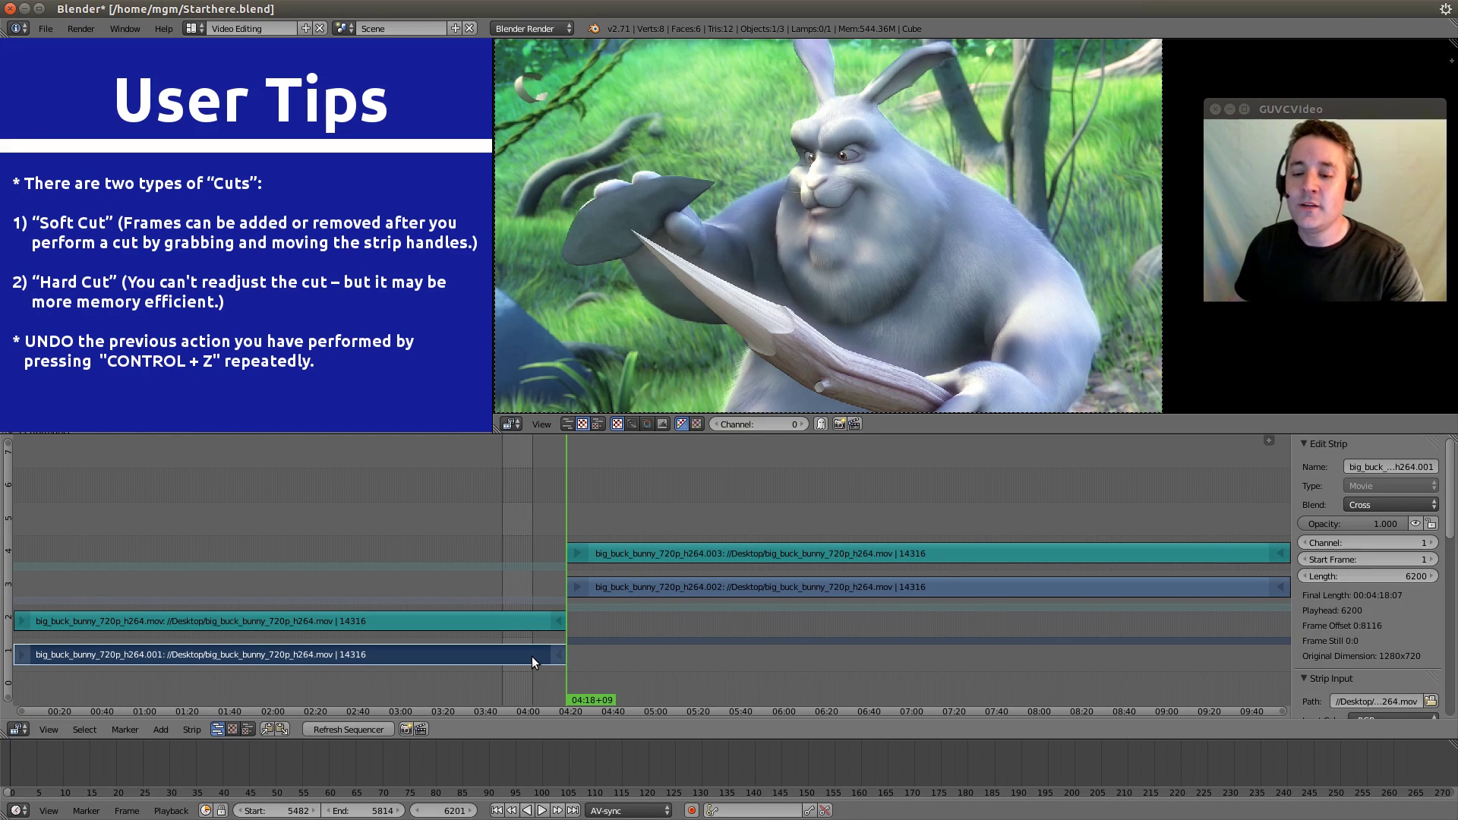
{"action": "key", "text": "ctrl+z"}
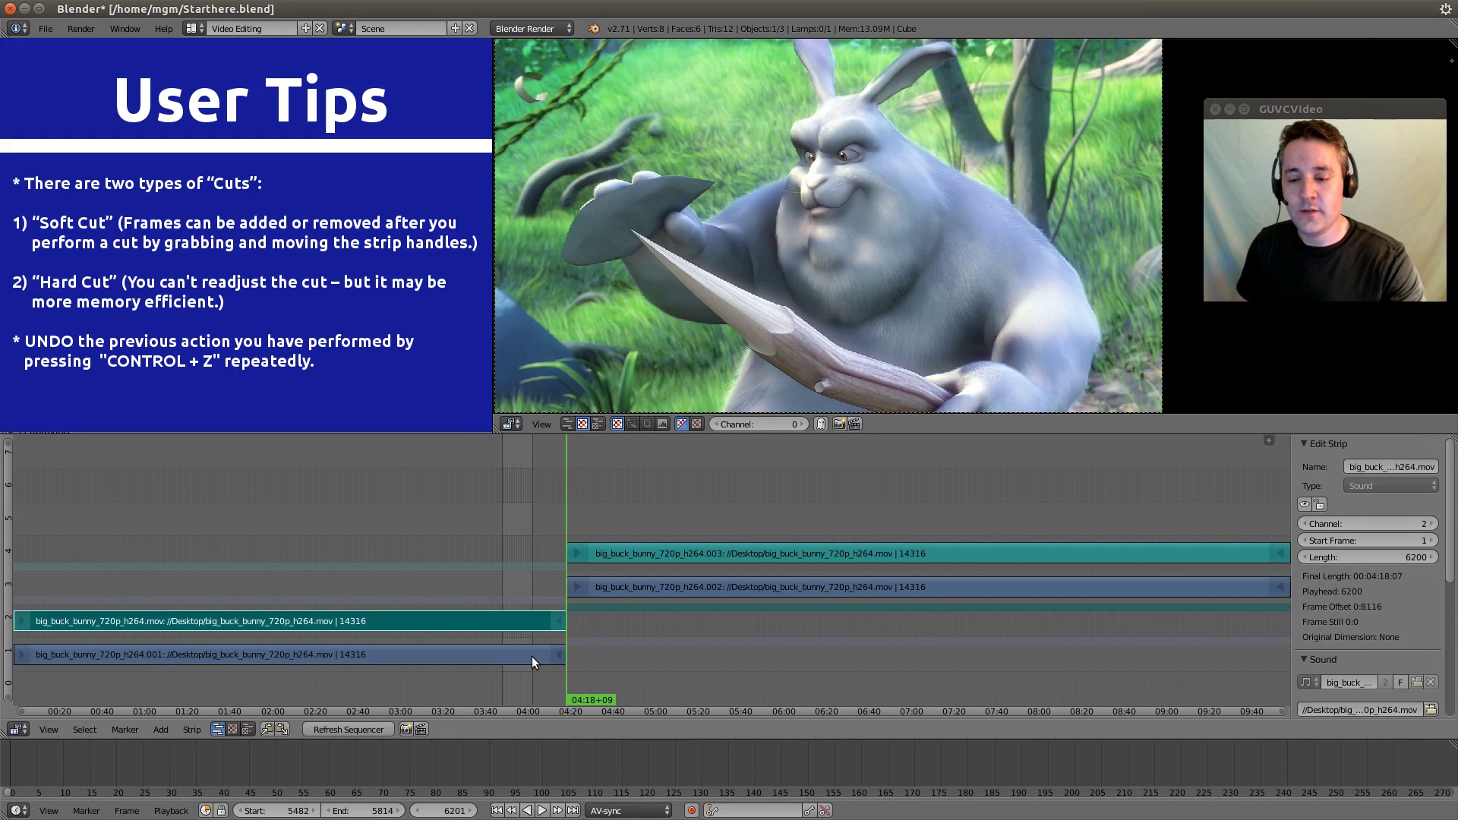
{"action": "key", "text": "ctrl+z"}
{"action": "key", "text": "ctrl+z"}
{"action": "key", "text": "ctrl+z"}
{"action": "key", "text": "ctrl+z"}
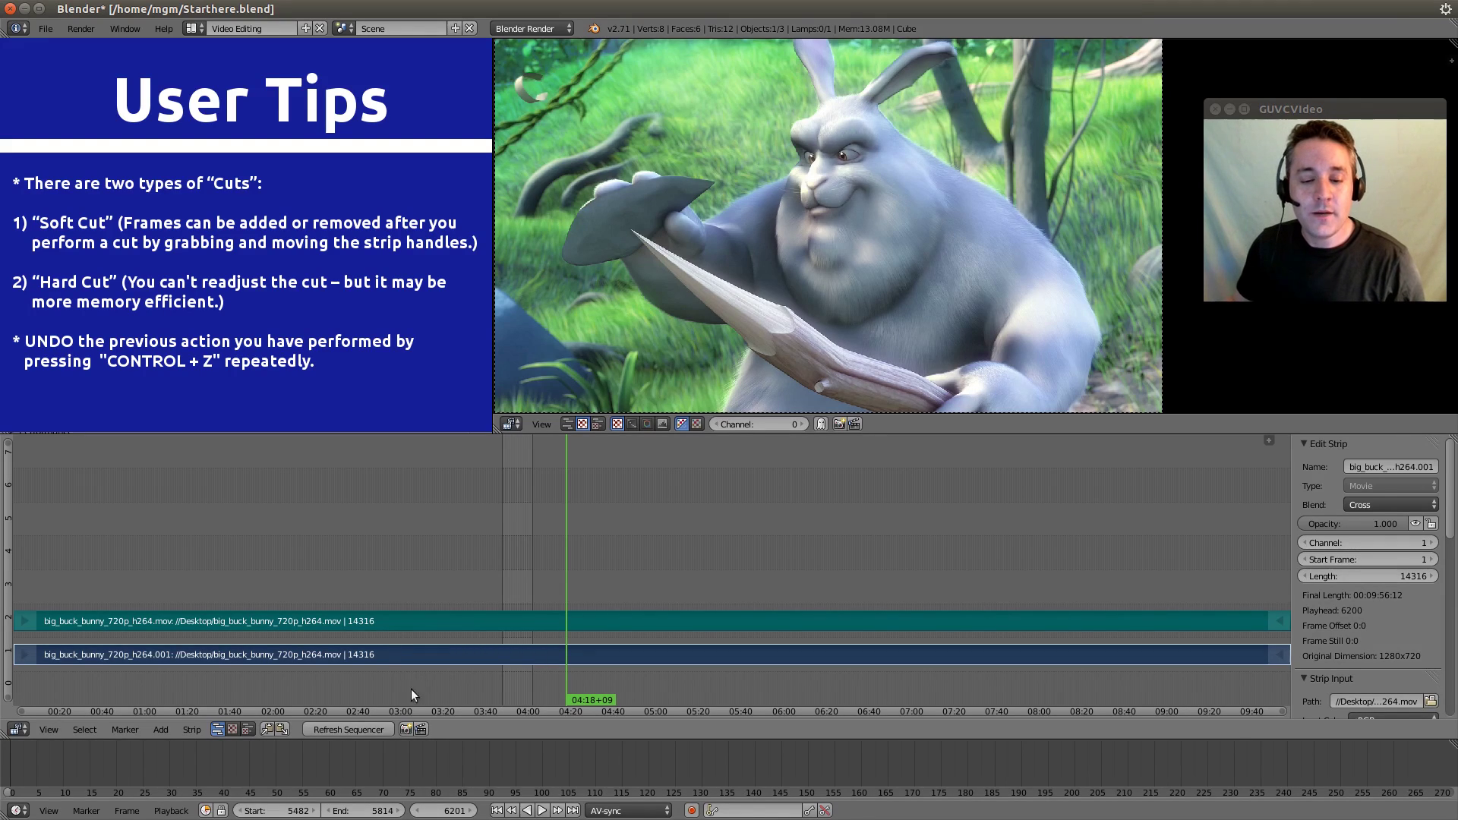
Step: Hard-cut both strips at the playhead with Cut (hard) at frame, then select the .002 and .003 pieces
{"action": "left_click", "coordinate": [196, 729]}
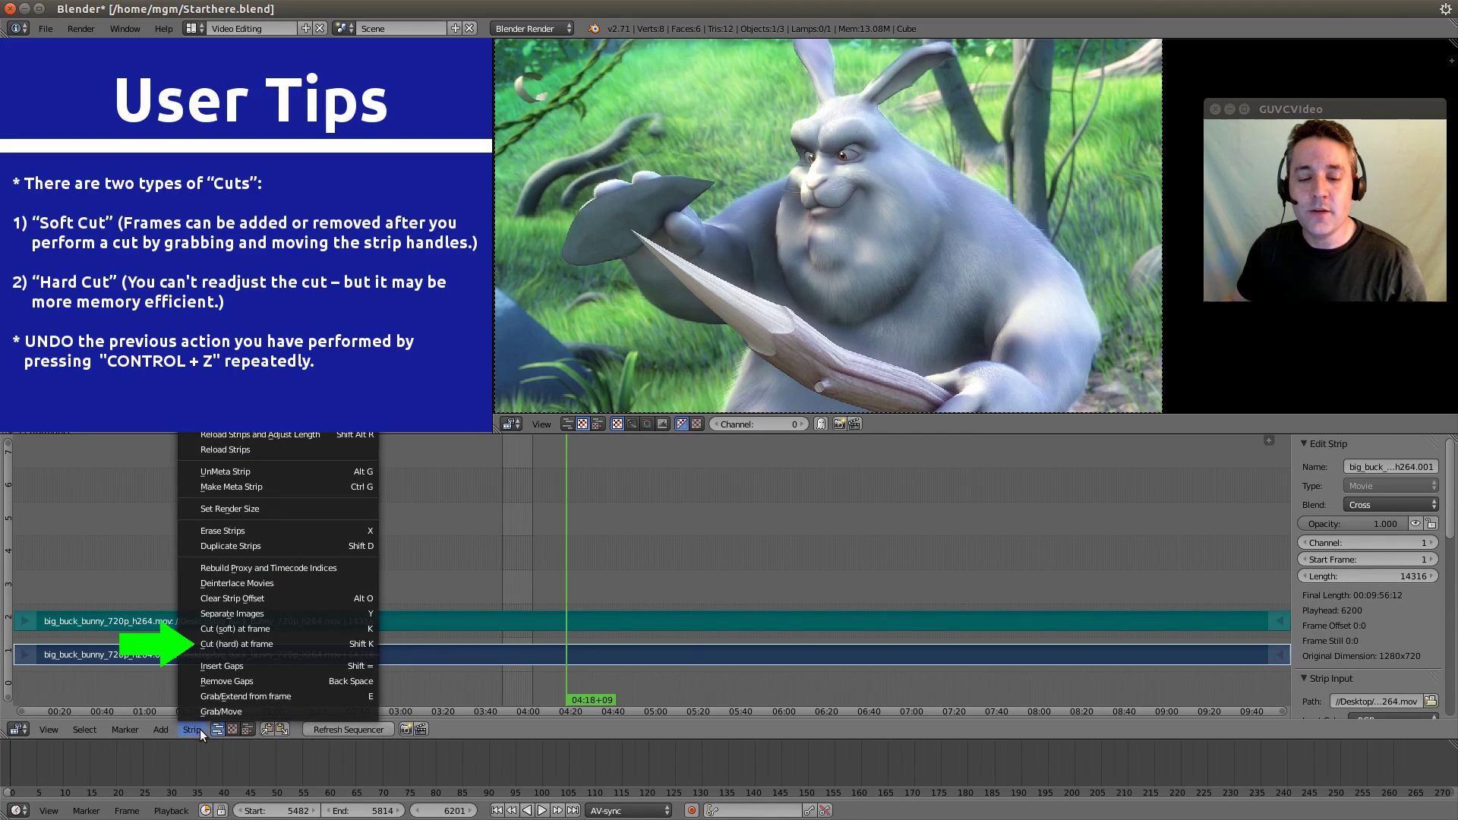
{"action": "left_click", "coordinate": [190, 642]}
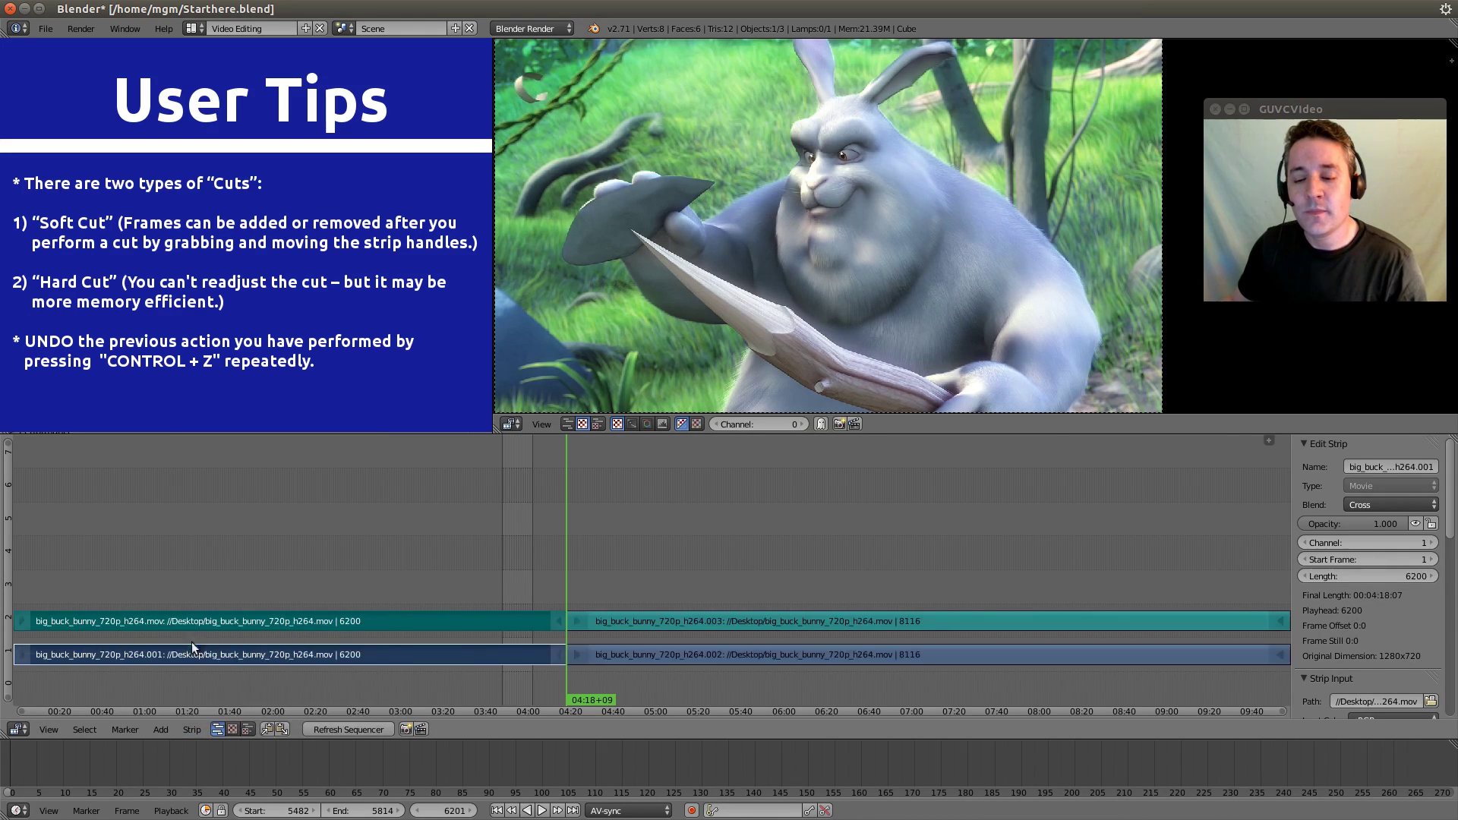
{"action": "right_click", "coordinate": [658, 620]}
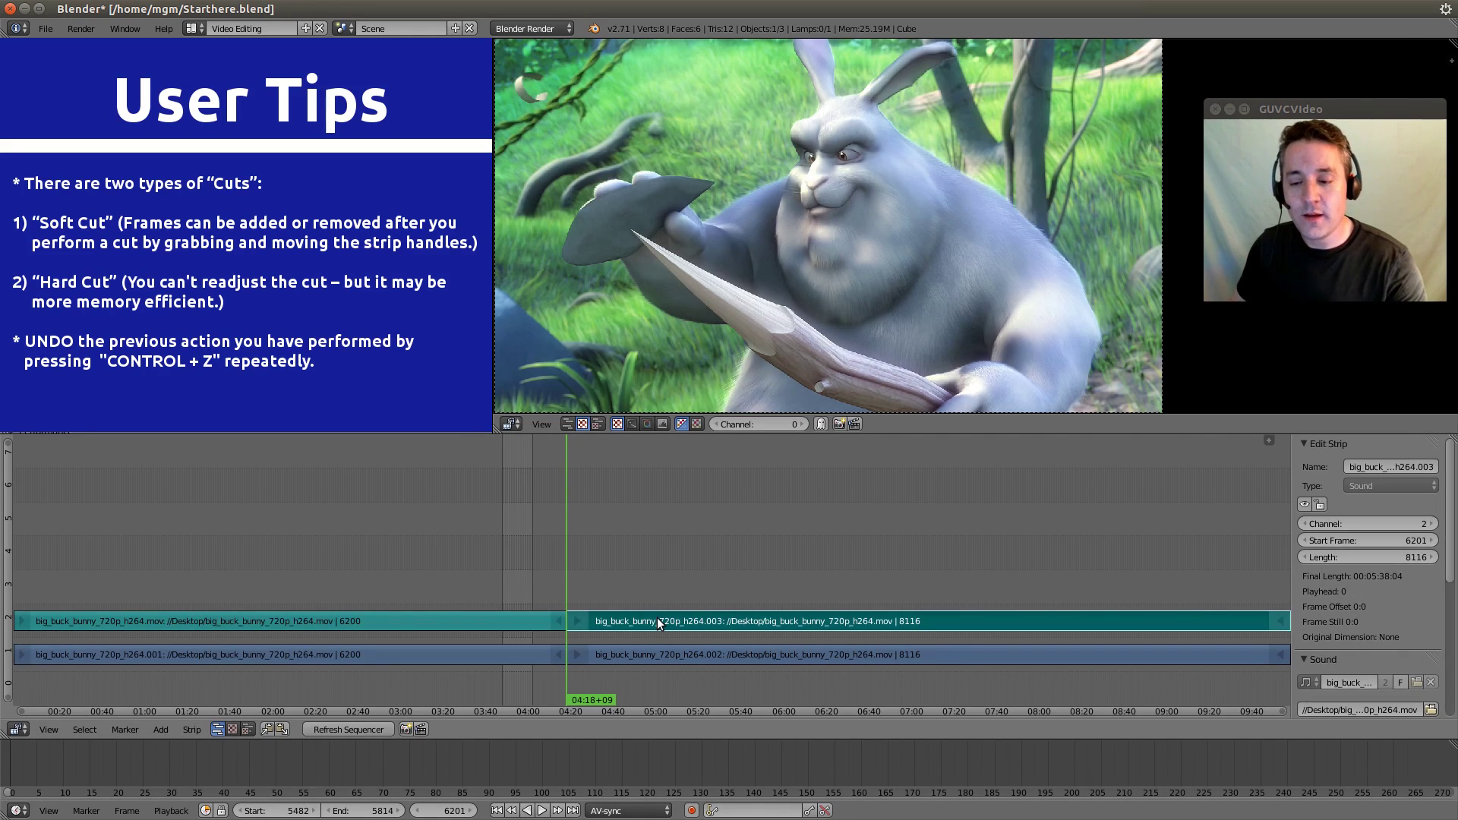
{"action": "right_click", "coordinate": [656, 657]}
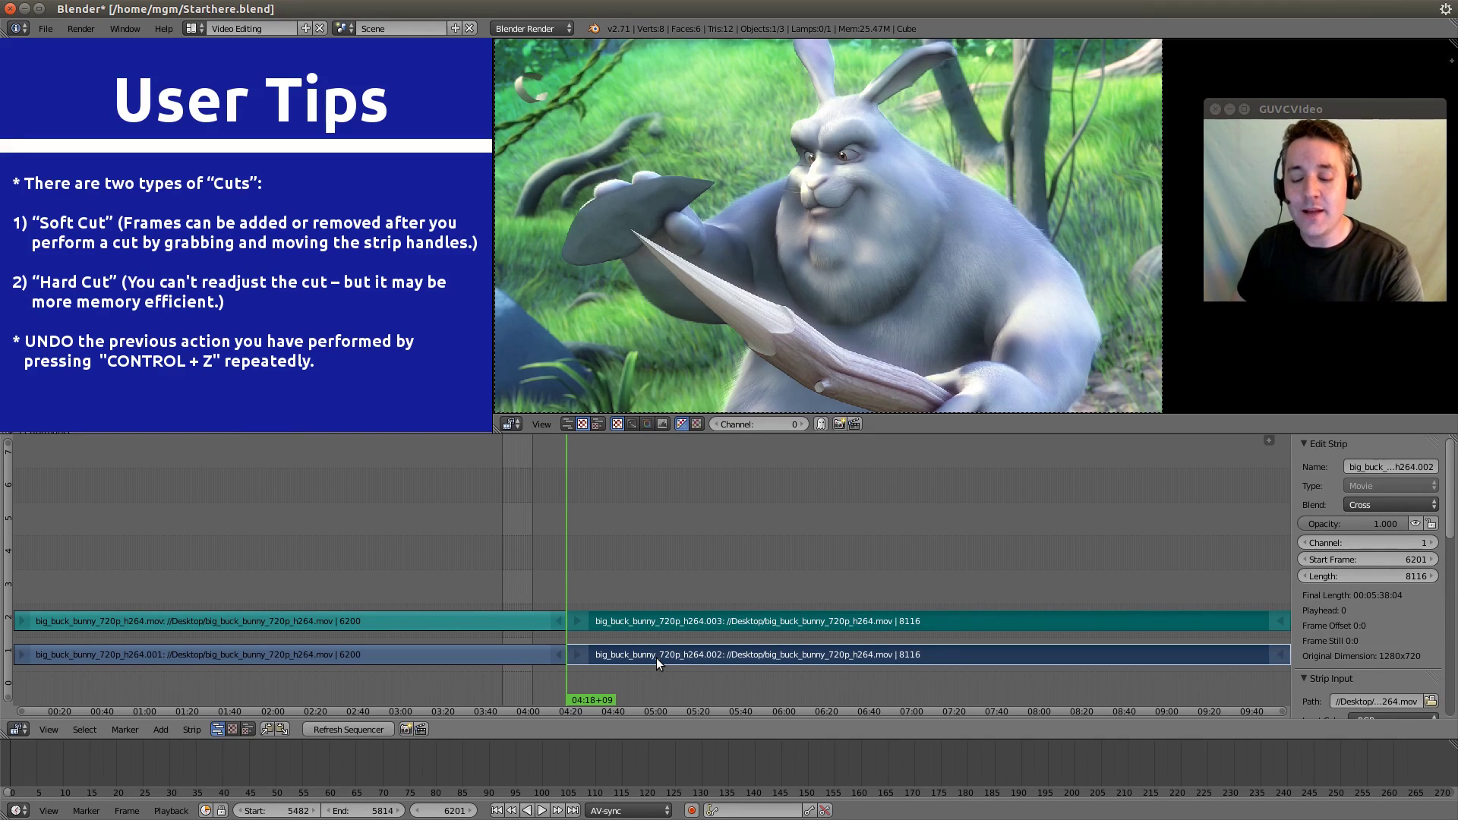
Step: Move the .002 and .003 pieces up onto channels 3 and 4, still starting at frame 6201
{"action": "key", "text": "g"}
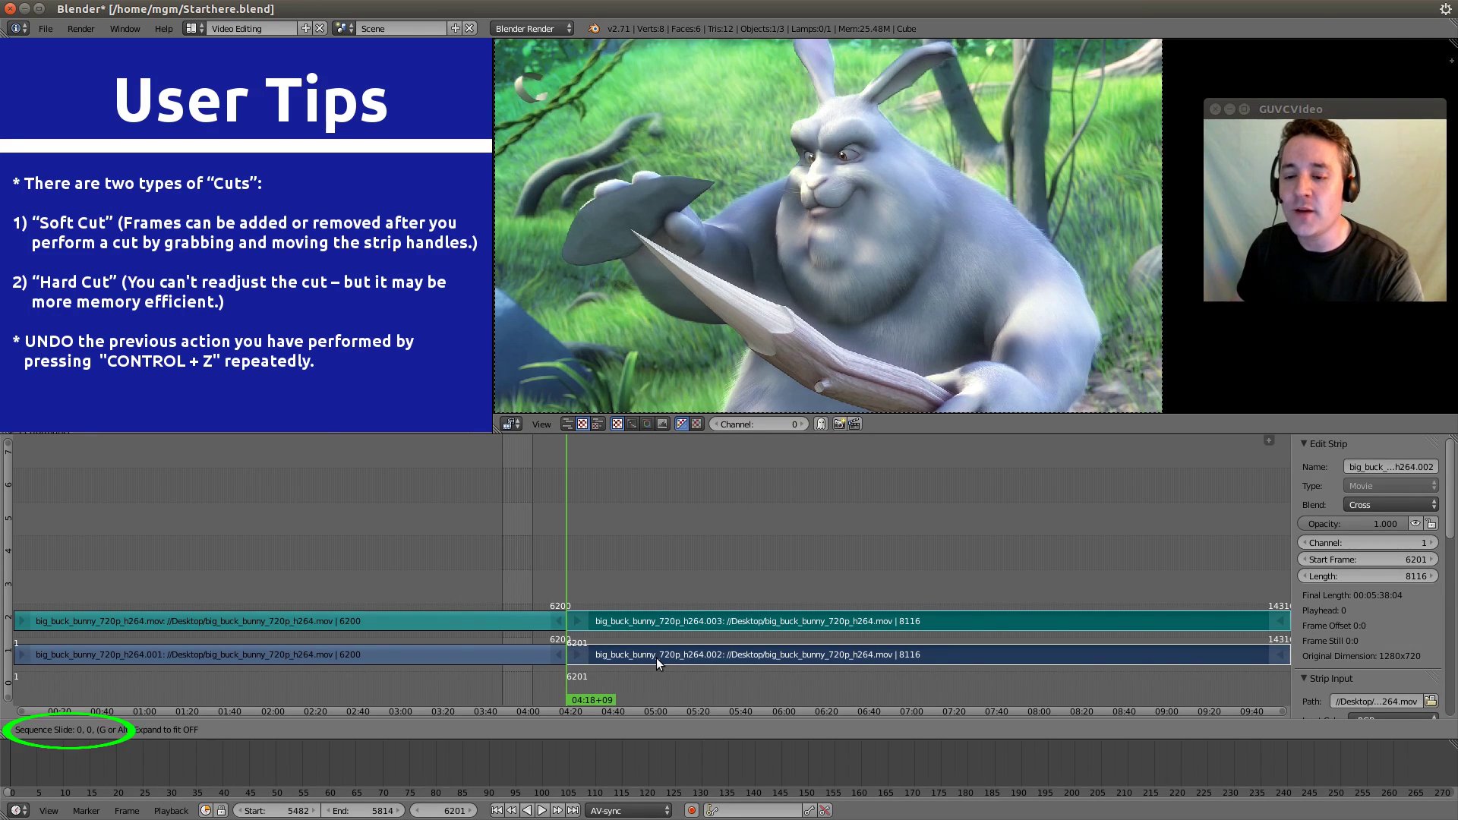
{"action": "key", "text": "y"}
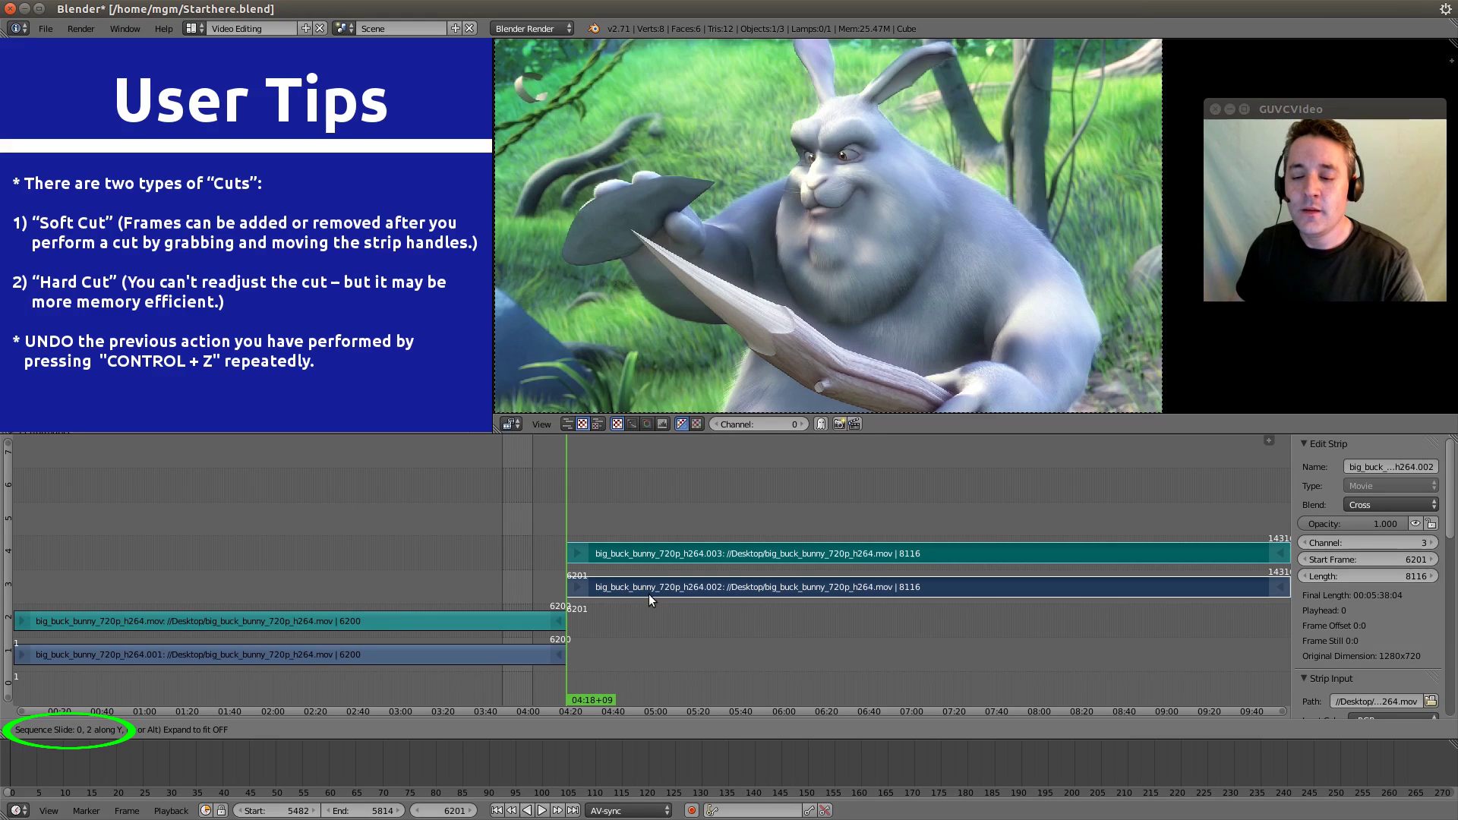
{"action": "left_click", "coordinate": [649, 594]}
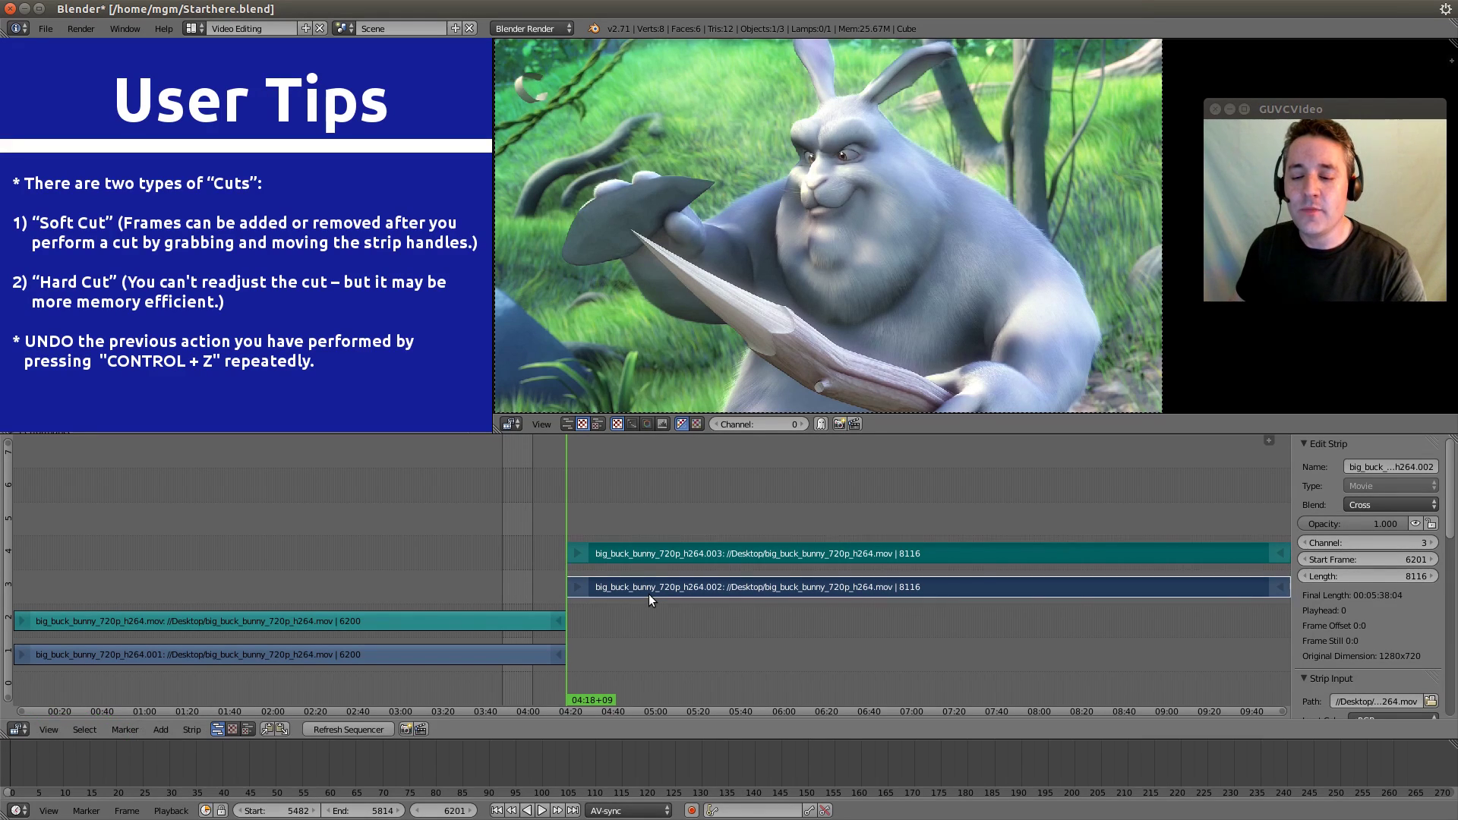